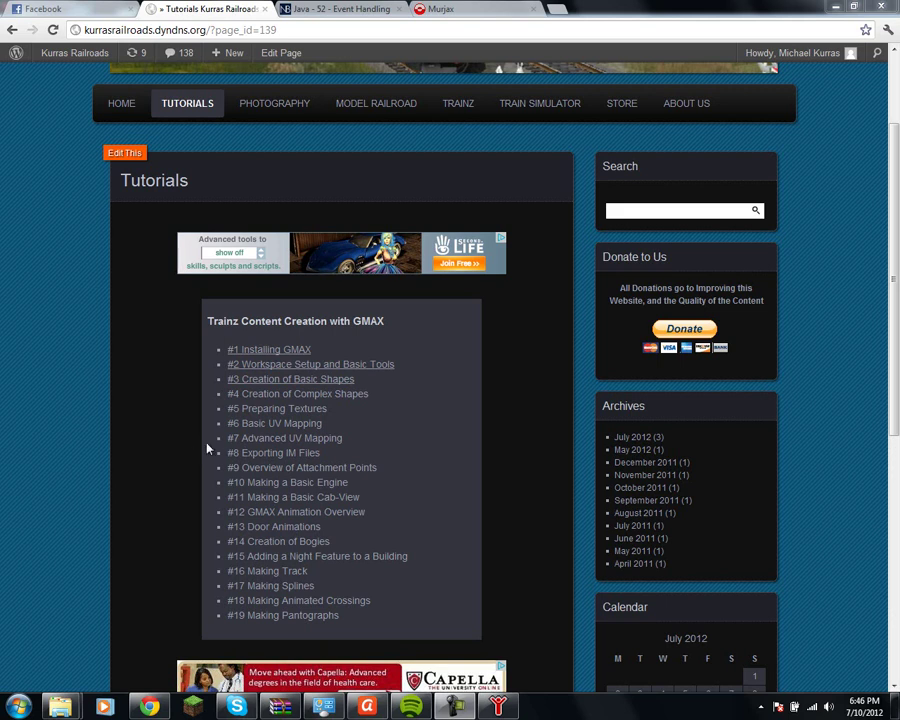
# Step: Switch from the Kurras Railroads tutorials page in Chrome to the empty gmax scene
pyautogui.click(499, 708)
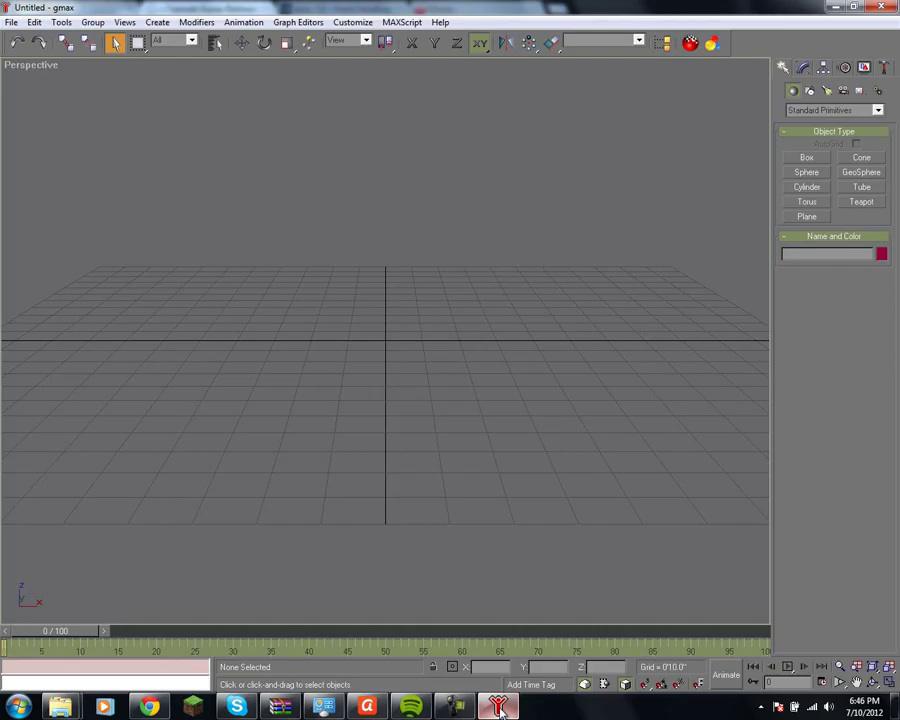
# Step: Orbit the view down onto the grid and draw a plane across its centre
pyautogui.click(873, 684)
pyautogui.moveTo(406, 346); pyautogui.dragTo(350, 410)
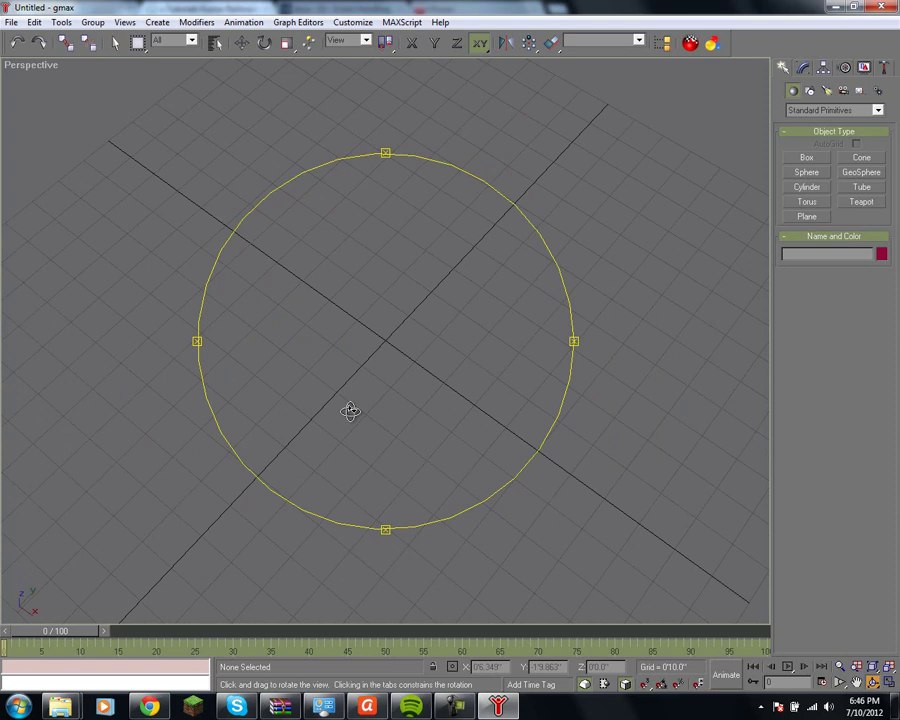
pyautogui.hotkey('ctrl', 'z')
pyautogui.click(810, 217)
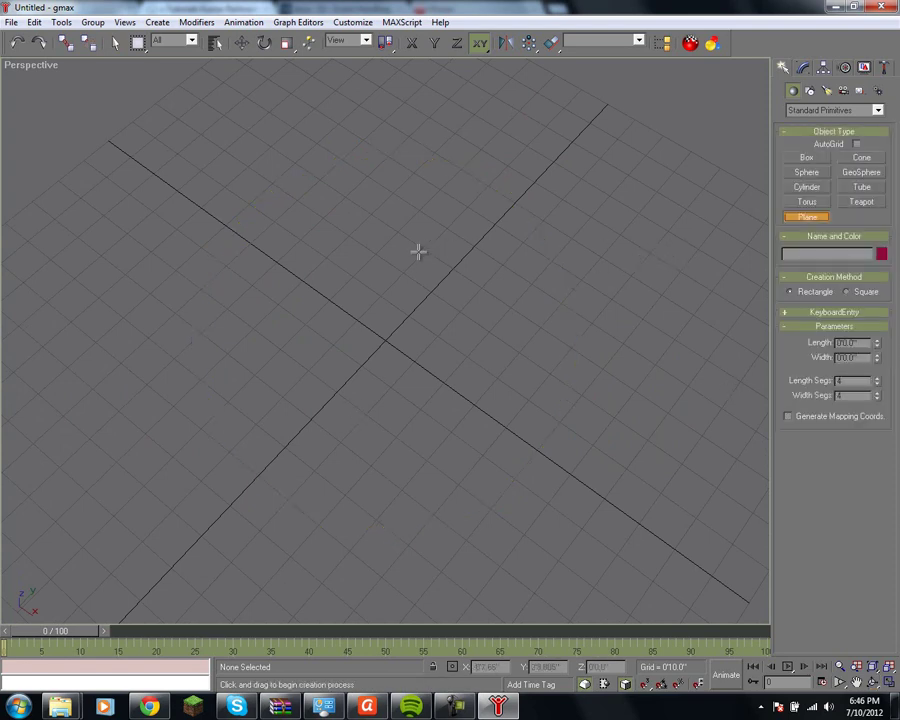
pyautogui.moveTo(138, 312); pyautogui.dragTo(662, 267)
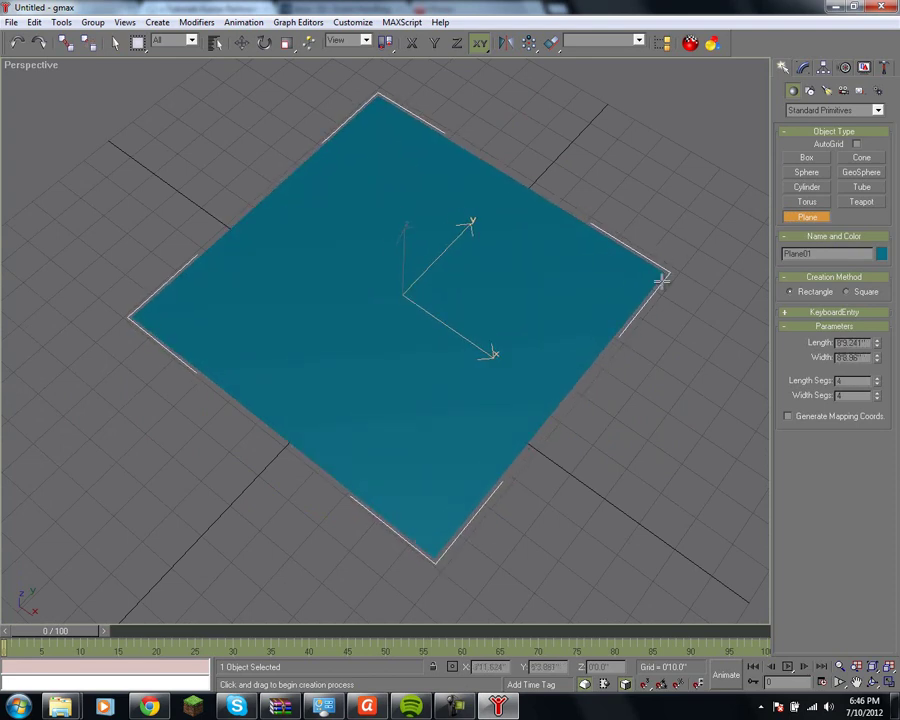
# Step: Set the plane's length and width to 100 with 3 length and width segments
pyautogui.click(803, 68)
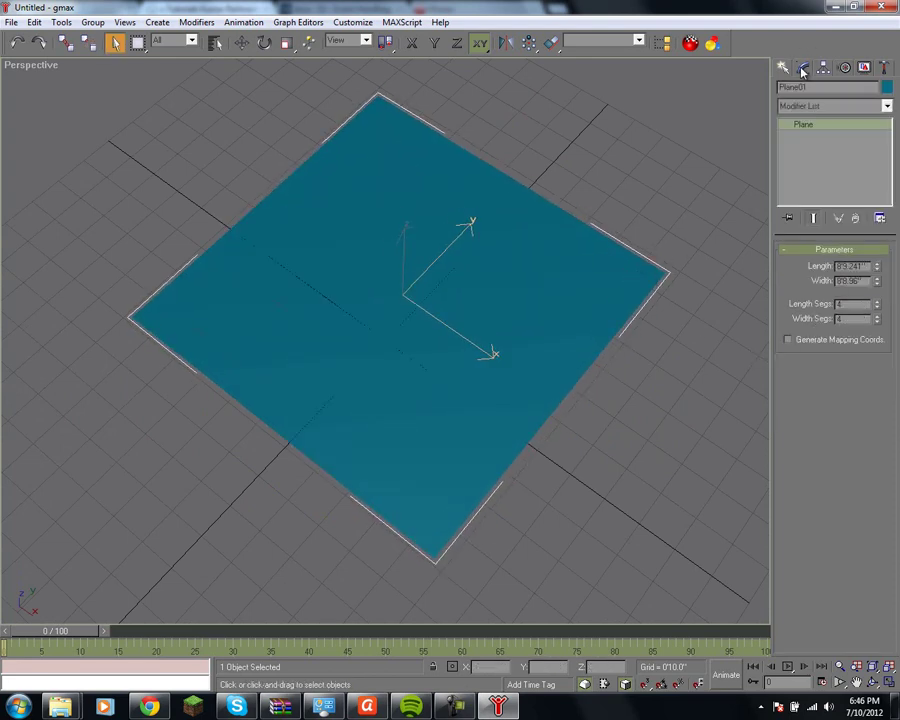
pyautogui.click(864, 267)
pyautogui.write('100')
pyautogui.press('Return')
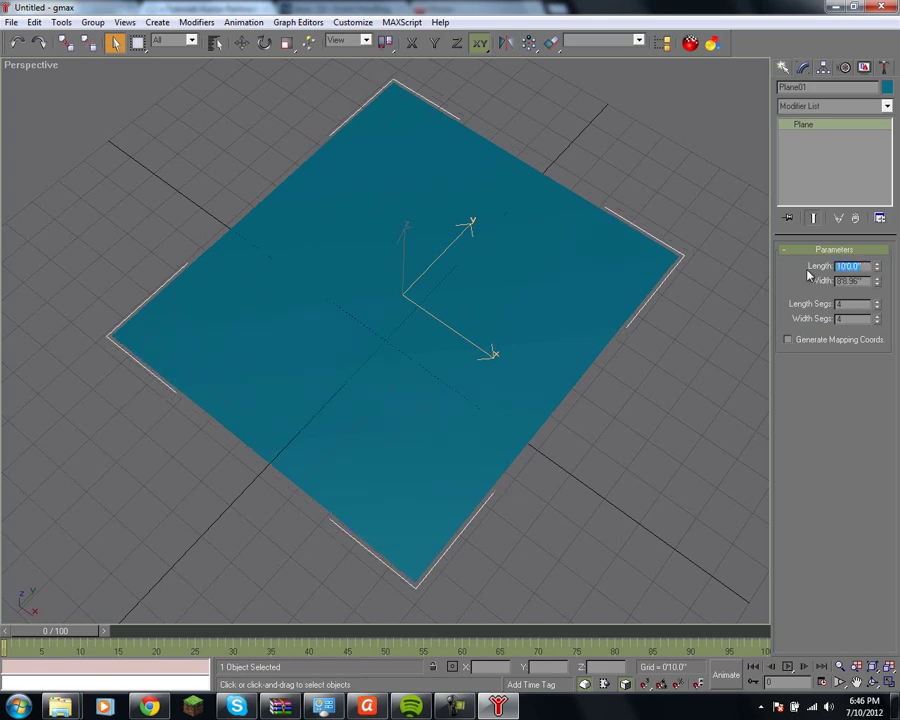
pyautogui.press('Tab')
pyautogui.write('100')
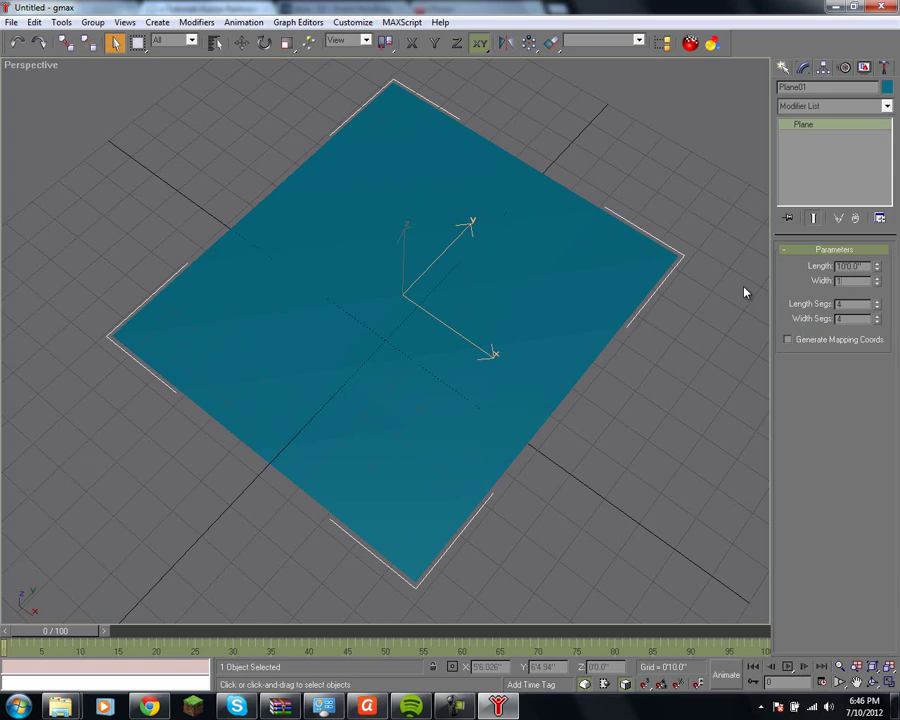
pyautogui.press('Return')
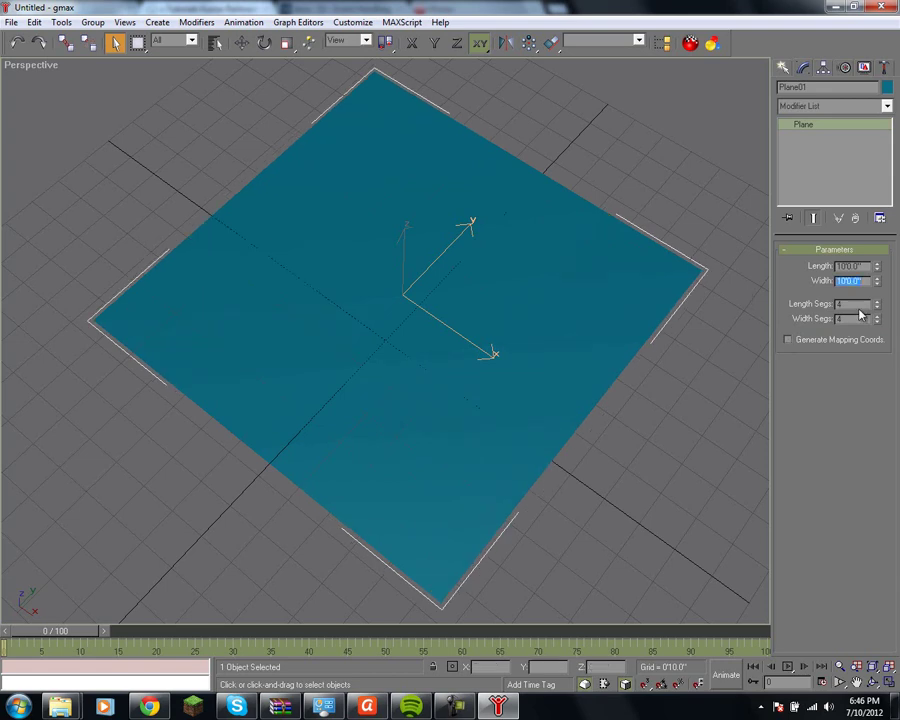
pyautogui.write('3')
pyautogui.press('Tab')
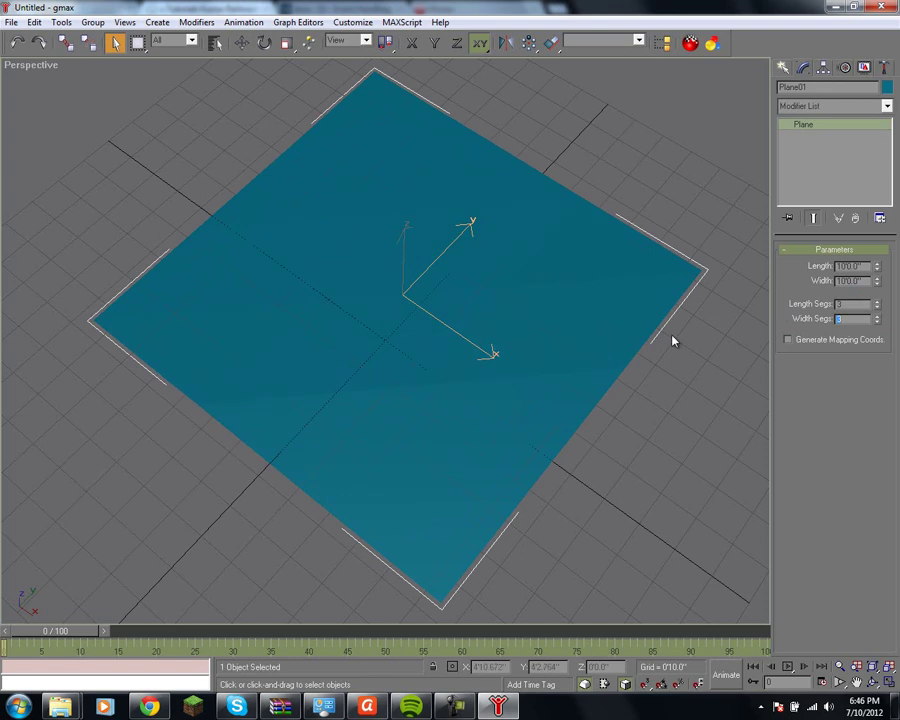
pyautogui.click(701, 356)
# Step: Select Plane01 and convert it to an Editable Poly from its right-click menu
pyautogui.click(493, 261)
pyautogui.click(242, 42)
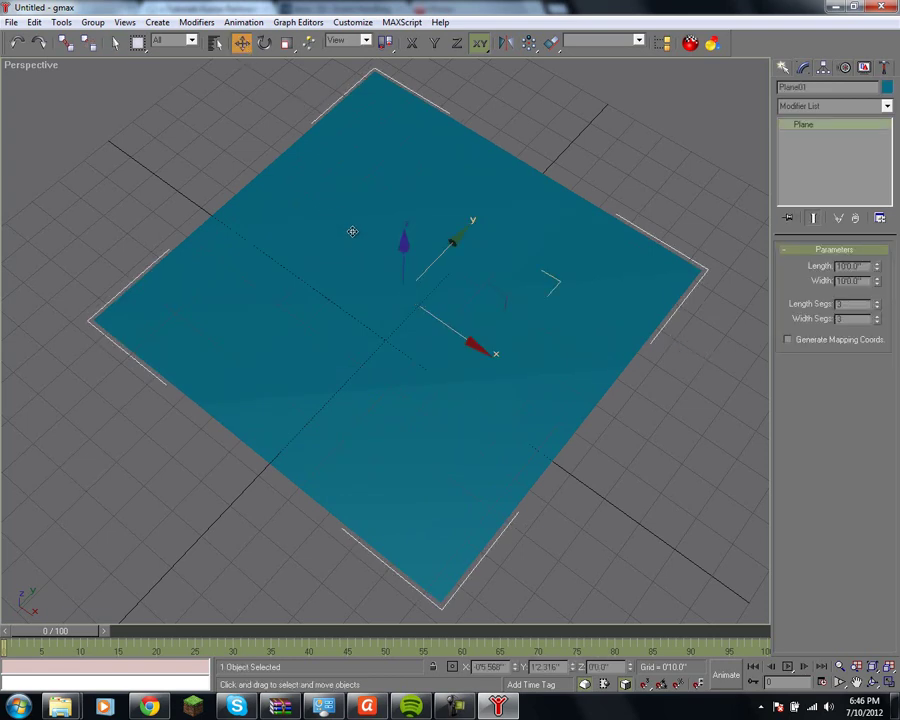
pyautogui.rightClick(395, 302)
pyautogui.moveTo(456, 403)
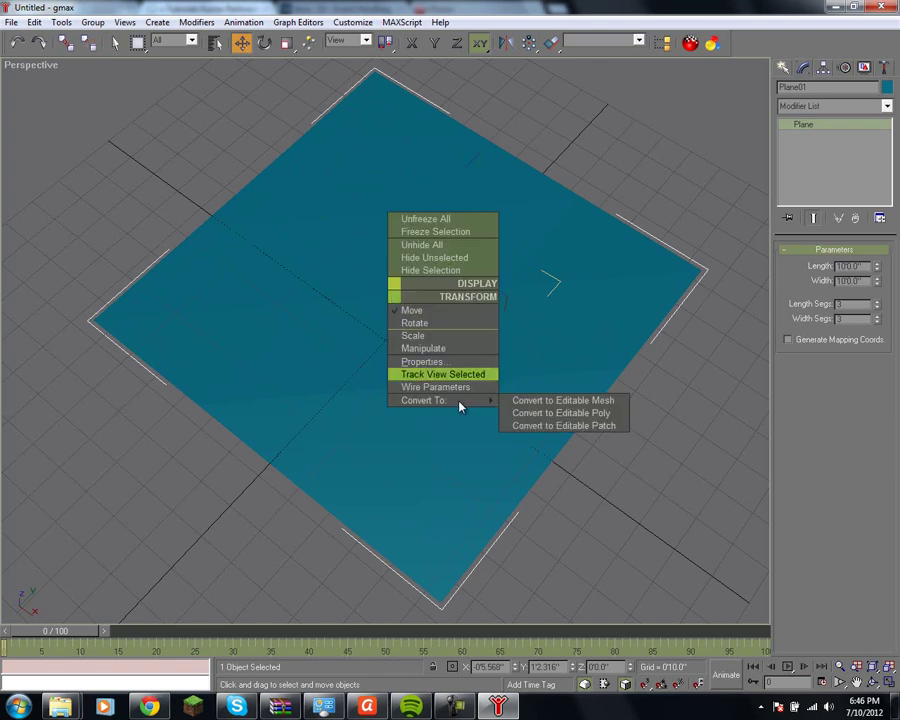
pyautogui.click(576, 413)
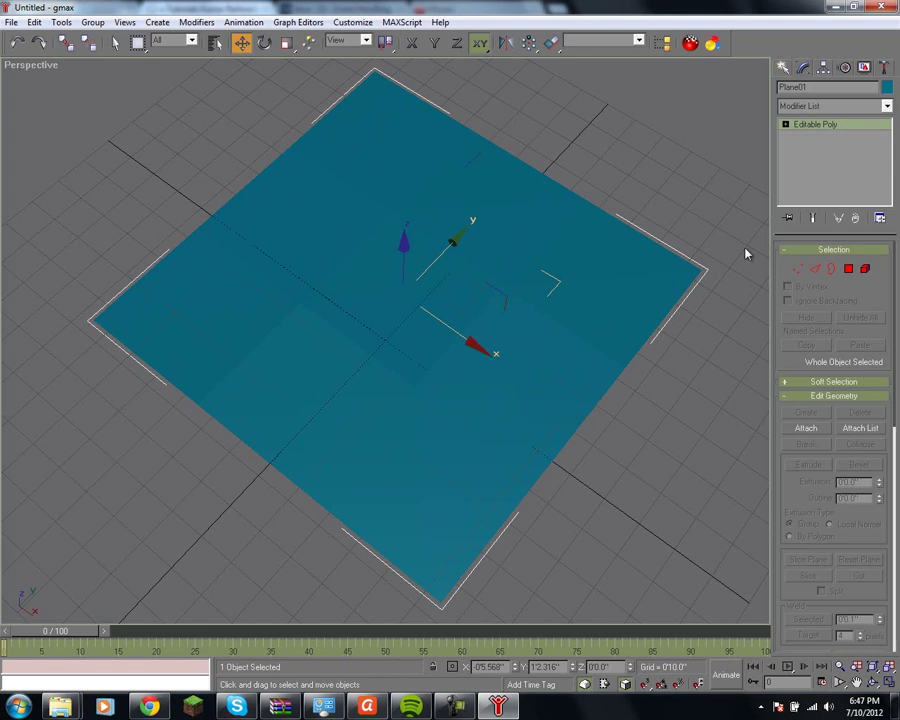
# Step: Expand Editable Poly and select a couple of vertices at Vertex level
pyautogui.click(786, 124)
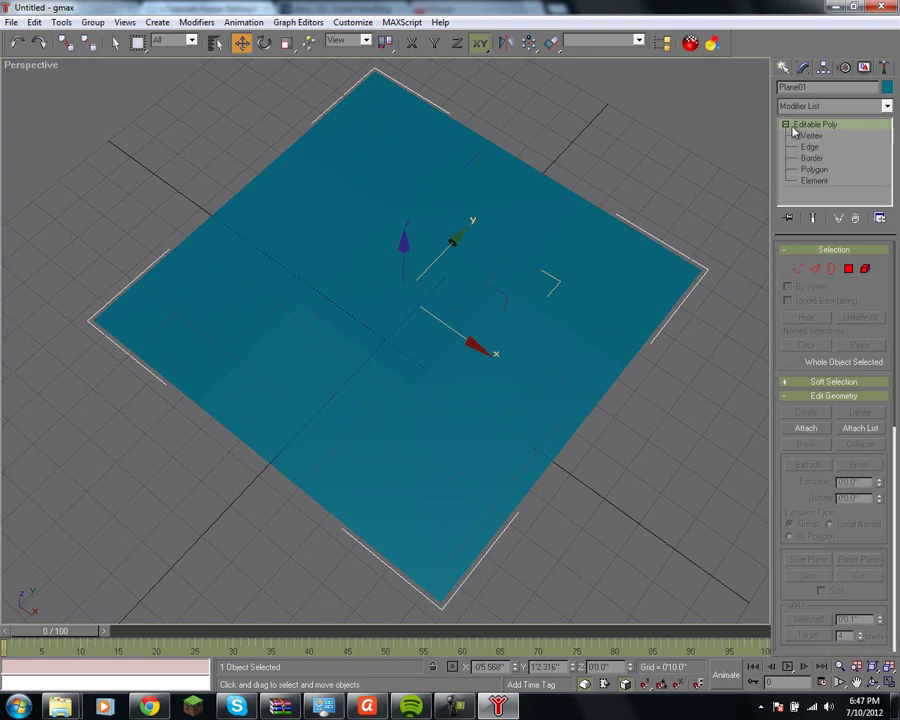
pyautogui.click(811, 136)
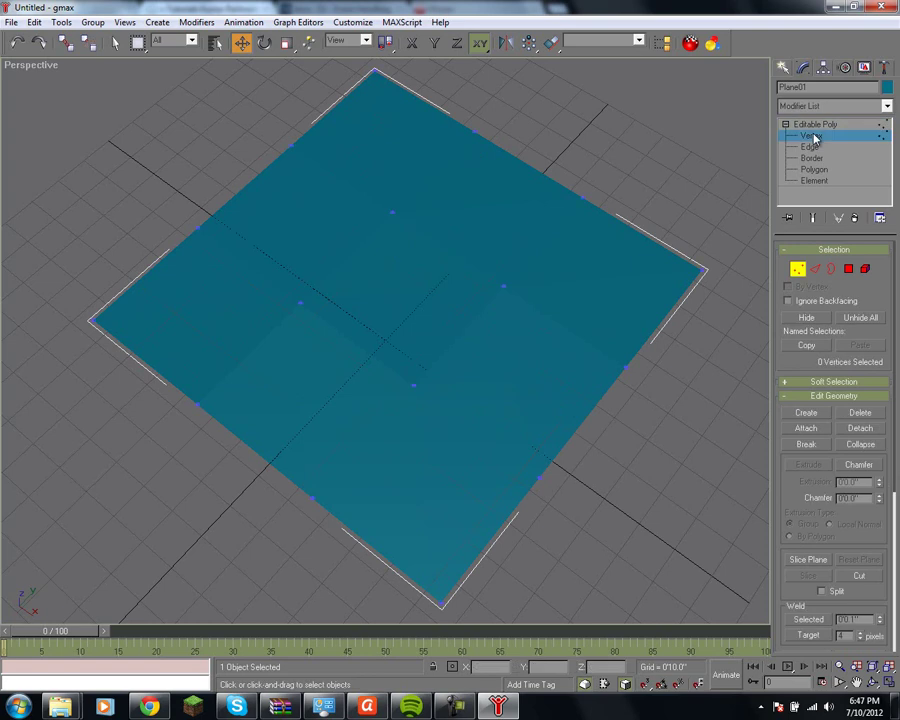
pyautogui.click(393, 211)
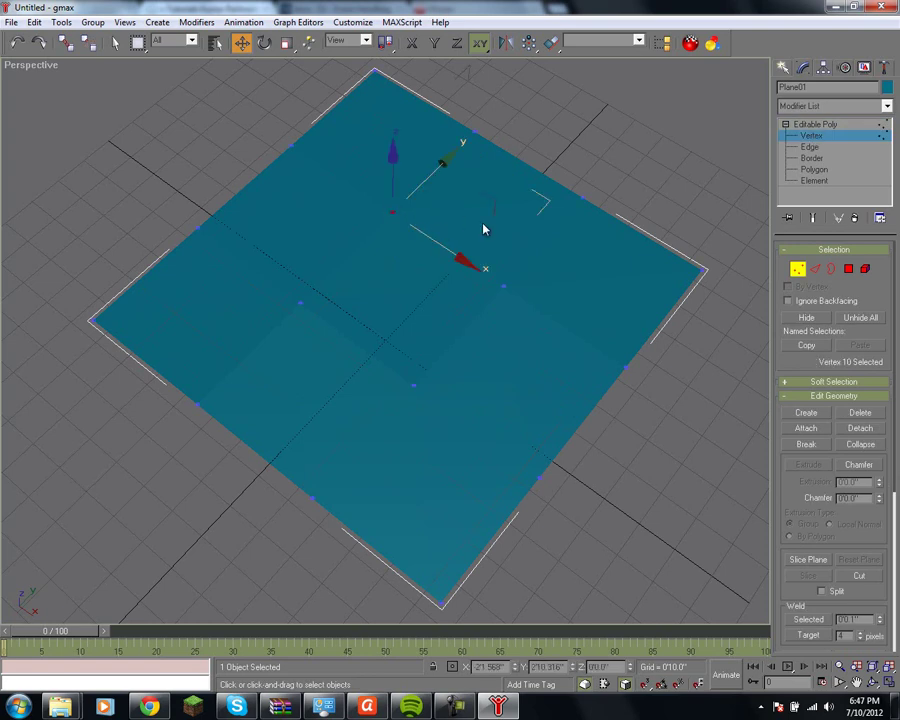
pyautogui.click(503, 285)
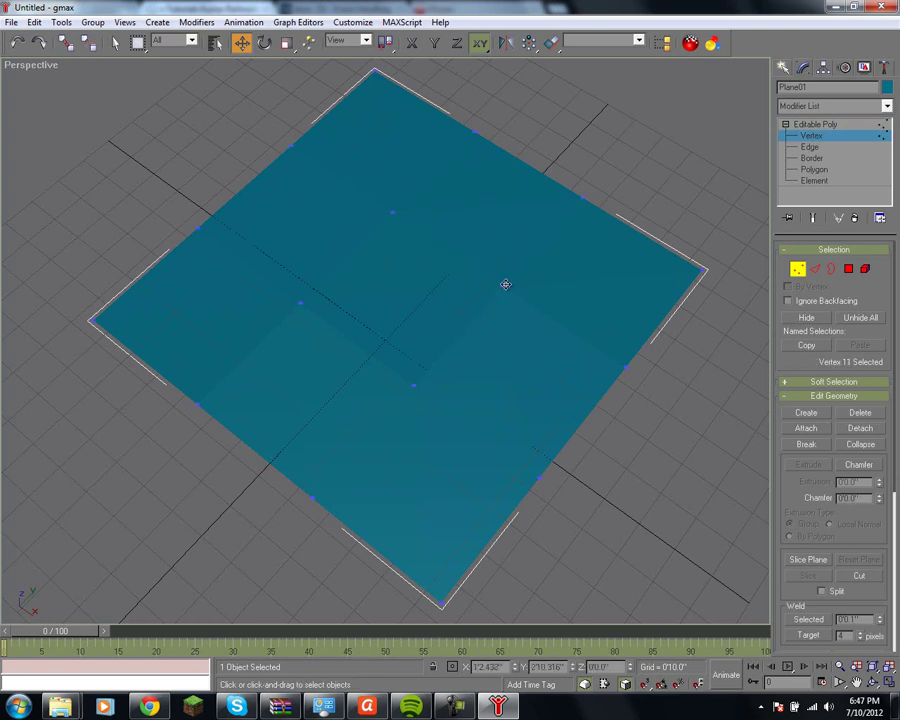
# Step: Select edges at Edge level, then the plane's outer border at Border level
pyautogui.click(811, 148)
pyautogui.click(450, 266)
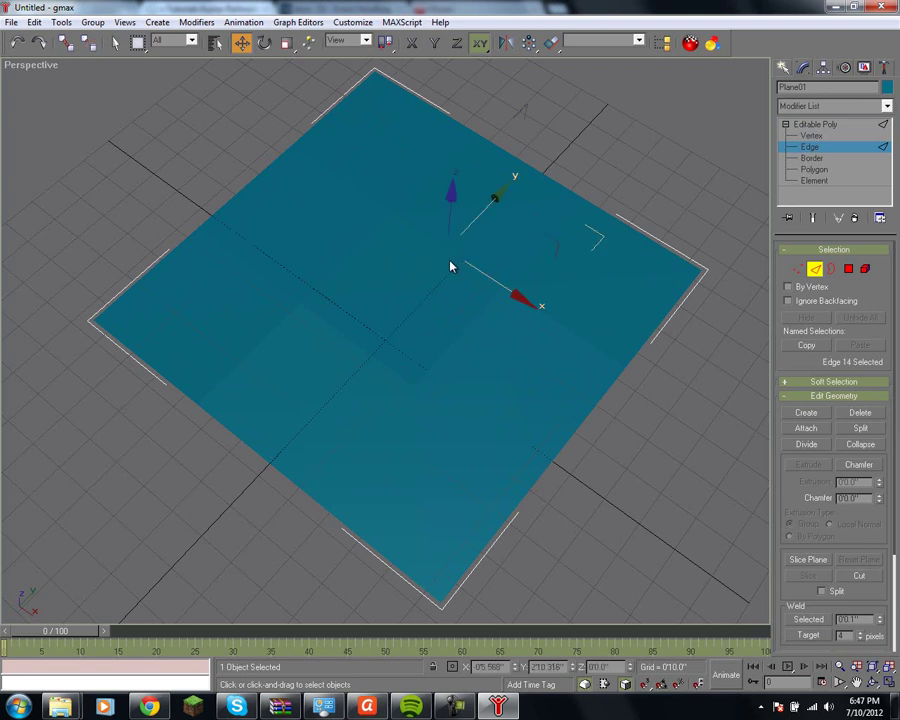
pyautogui.click(361, 188)
pyautogui.click(811, 158)
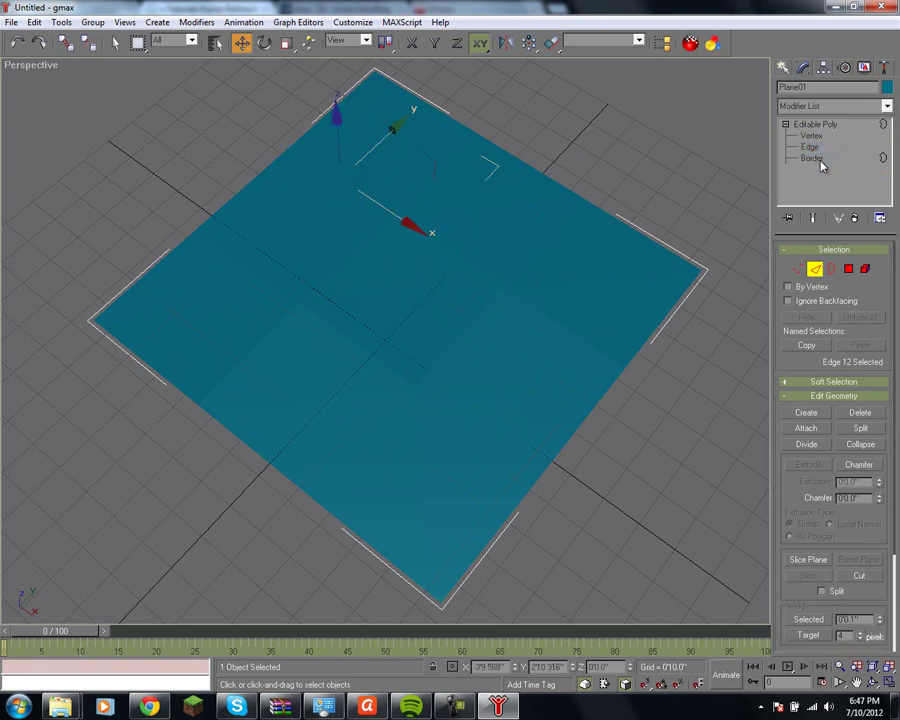
pyautogui.click(478, 273)
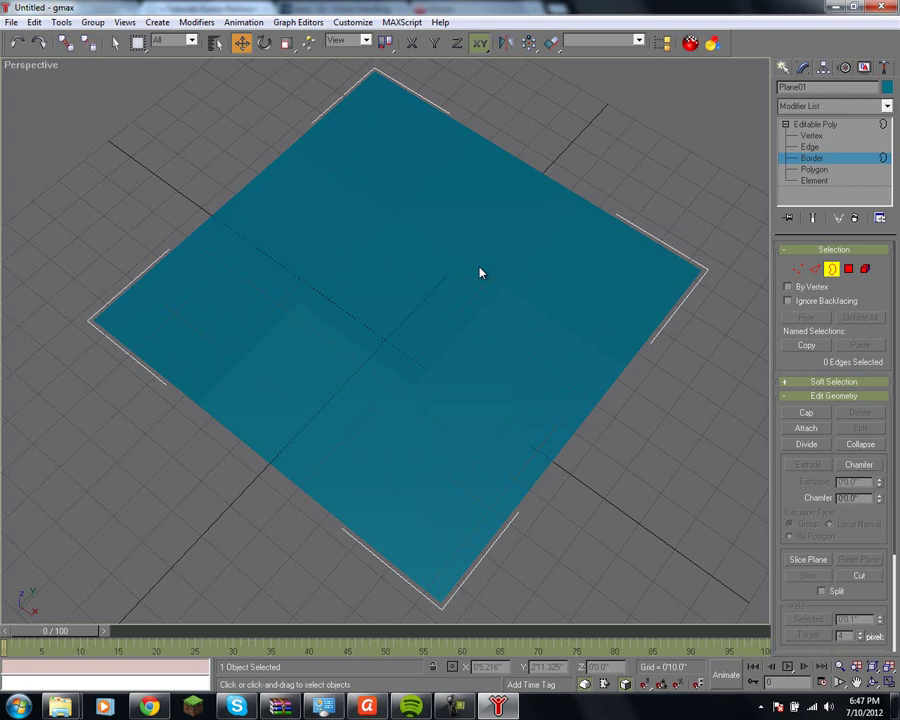
pyautogui.click(595, 208)
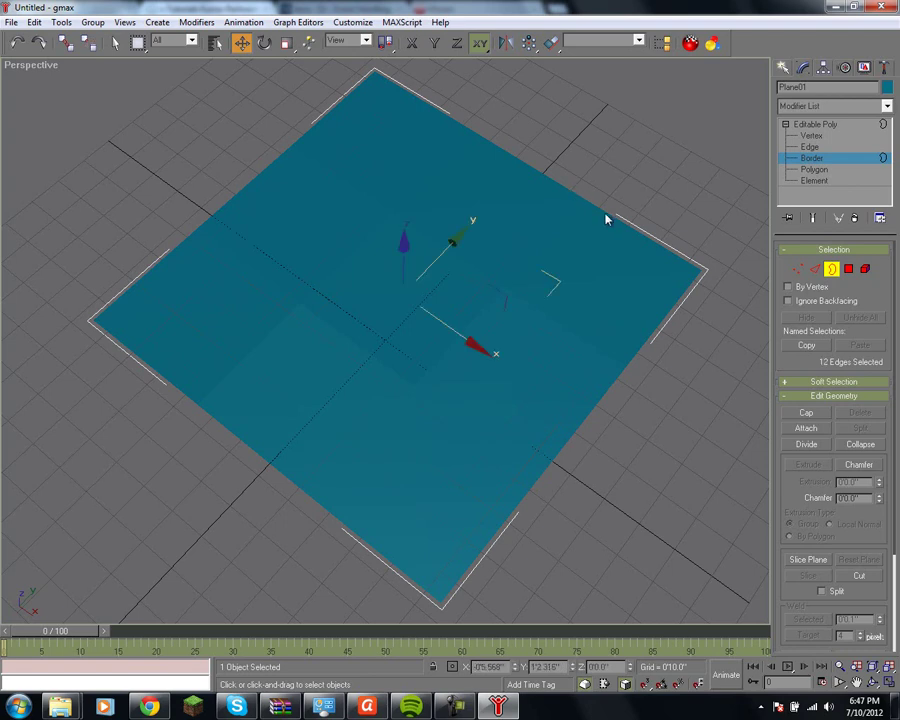
# Step: Select several polygons at Polygon level, ending on the centre one, then switch to Element level
pyautogui.click(815, 170)
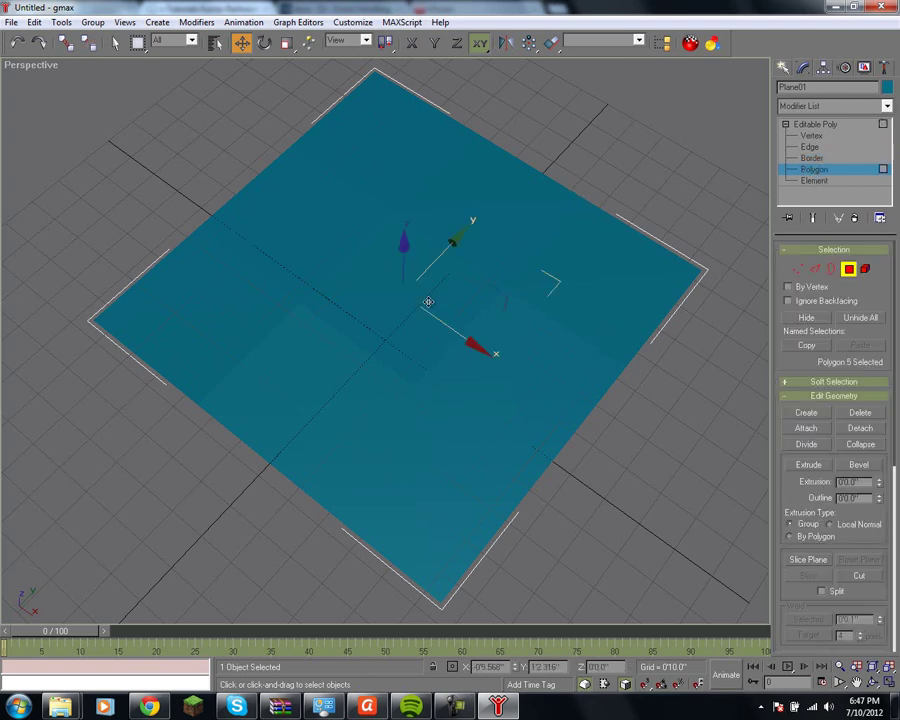
pyautogui.keyDown('ctrl'); pyautogui.click(509, 240); pyautogui.keyUp('ctrl')
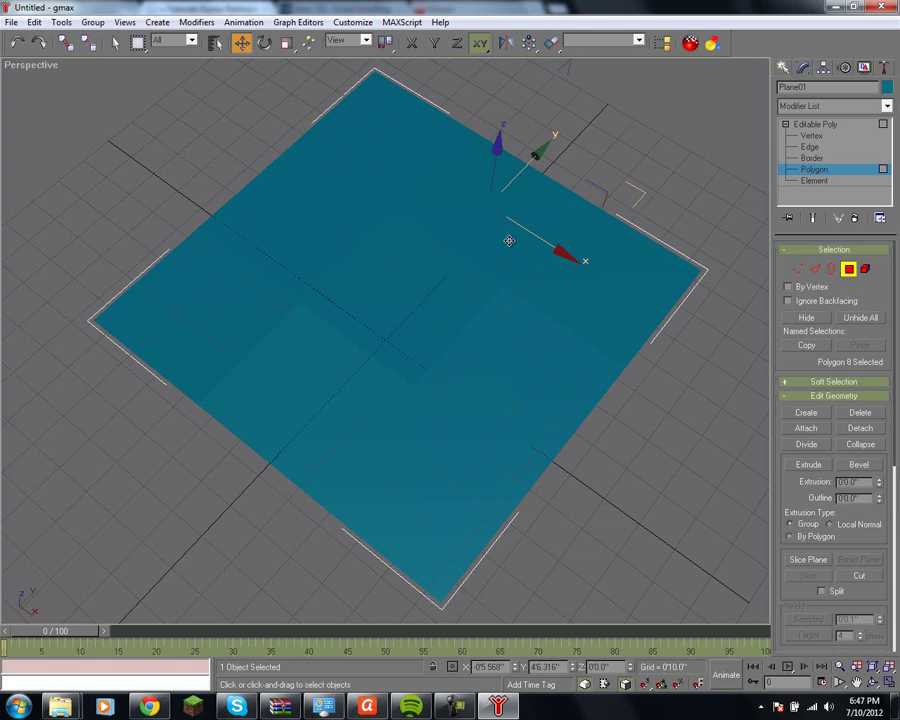
pyautogui.click(594, 293)
pyautogui.click(522, 325)
pyautogui.click(352, 298)
pyautogui.click(213, 302)
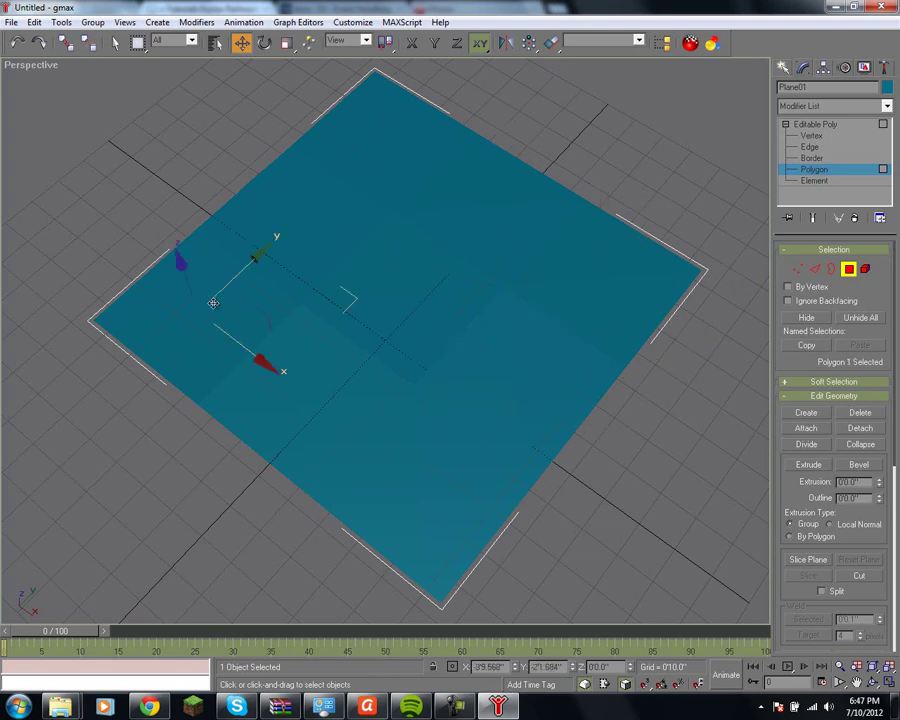
pyautogui.click(306, 213)
pyautogui.click(397, 300)
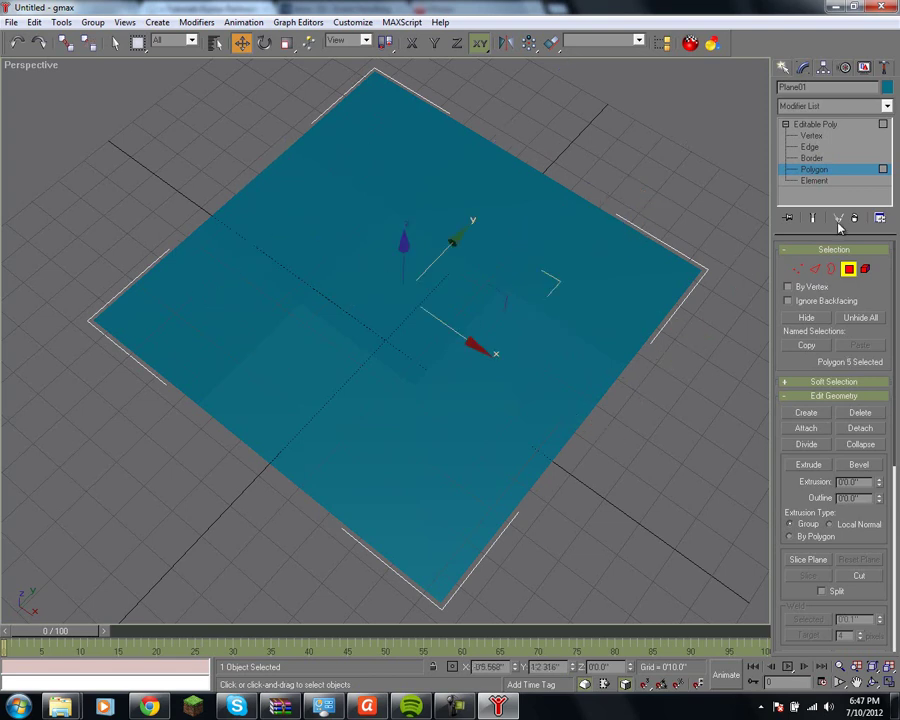
pyautogui.press('5')
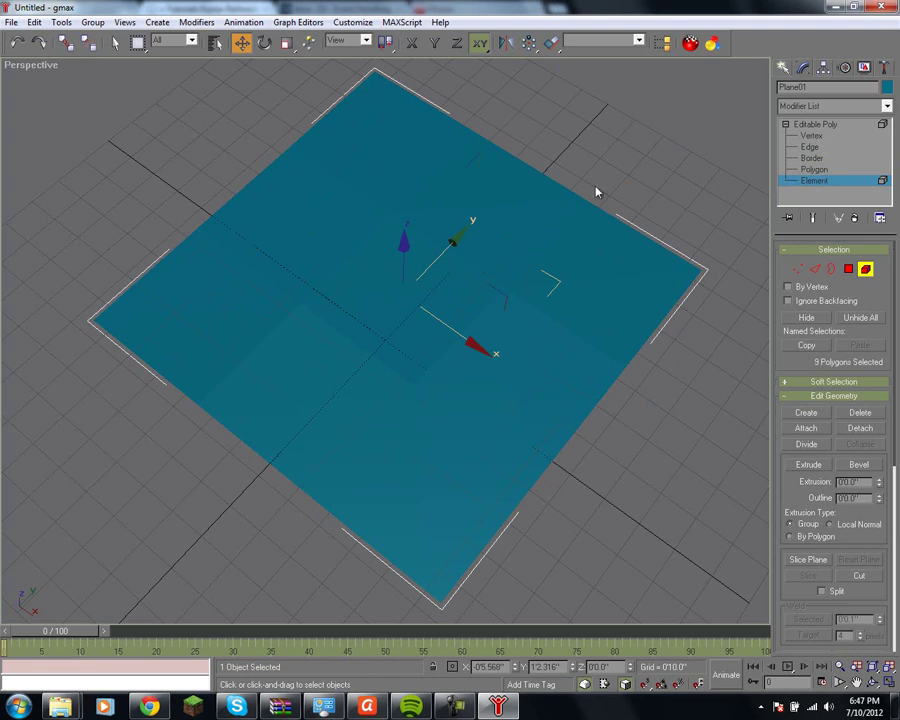
# Step: Return to Polygon level and select the plane's centre polygon
pyautogui.click(814, 170)
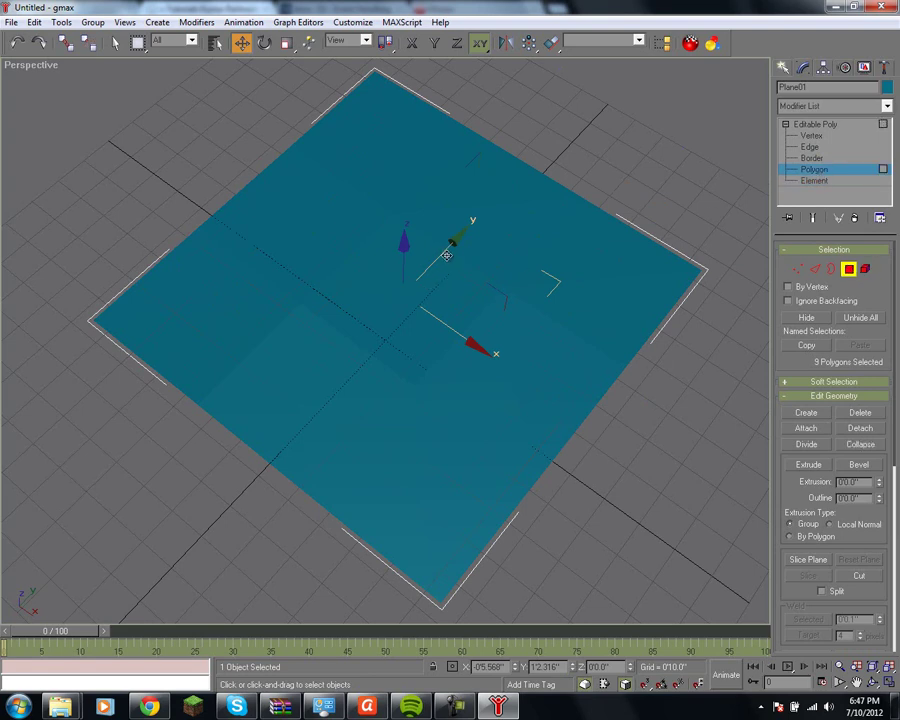
pyautogui.moveTo(447, 256)
pyautogui.mouseDown()
pyautogui.moveTo(472, 242)
pyautogui.moveTo(500, 264)
pyautogui.moveTo(438, 270)
pyautogui.moveTo(426, 251)
pyautogui.moveTo(454, 262)
pyautogui.mouseUp()
pyautogui.click(591, 153)
pyautogui.click(416, 290)
pyautogui.moveTo(478, 228); pyautogui.dragTo(479, 258)
# Step: Extrude the centre polygon upward into a raised block
pyautogui.hotkey('ctrl', 'r')
pyautogui.moveTo(464, 400); pyautogui.dragTo(475, 336)
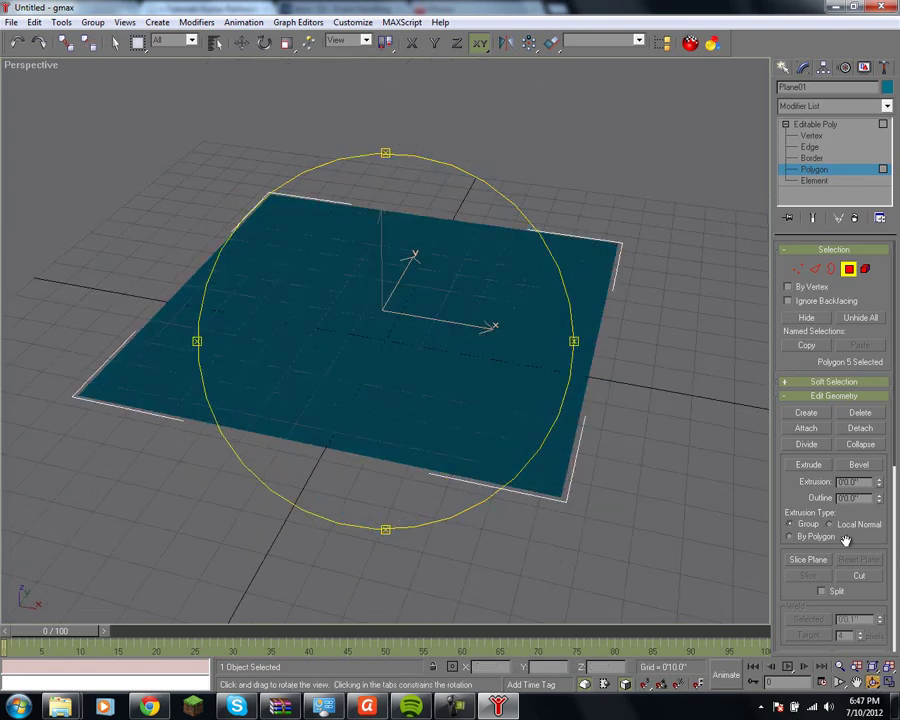
pyautogui.click(825, 467)
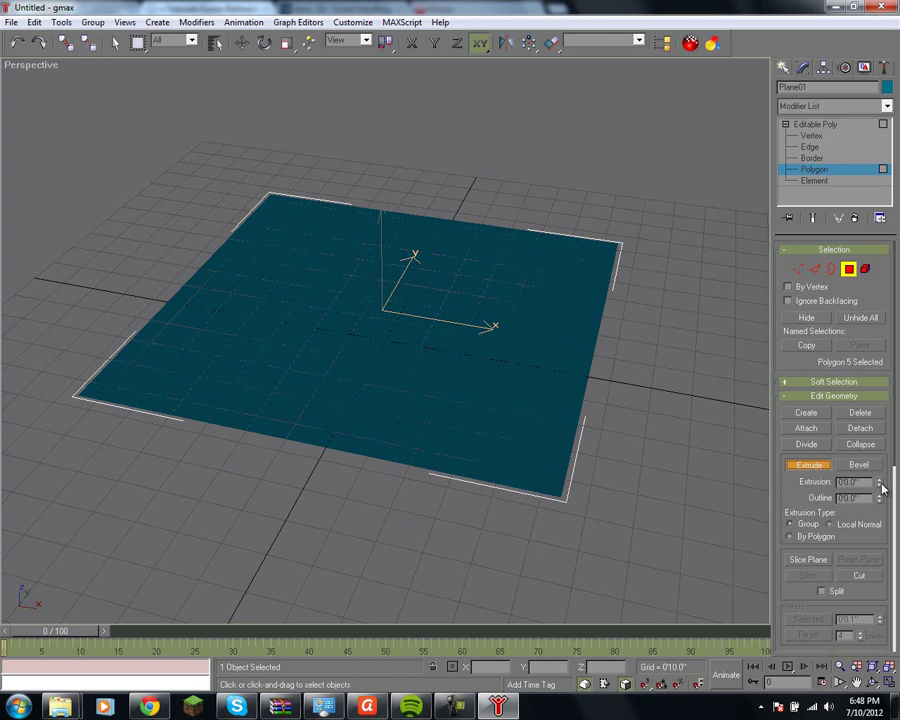
pyautogui.moveTo(882, 487); pyautogui.dragTo(858, 296)
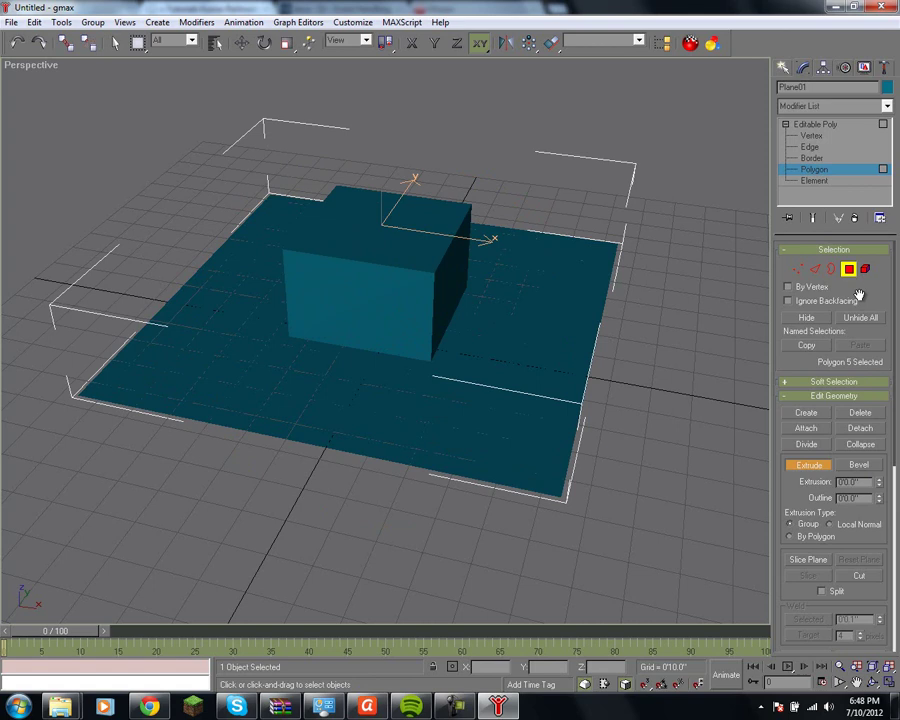
# Step: Bevel the block upward with a negative outline into a truncated pyramid, then deselect it
pyautogui.click(870, 683)
pyautogui.moveTo(398, 353); pyautogui.dragTo(610, 362)
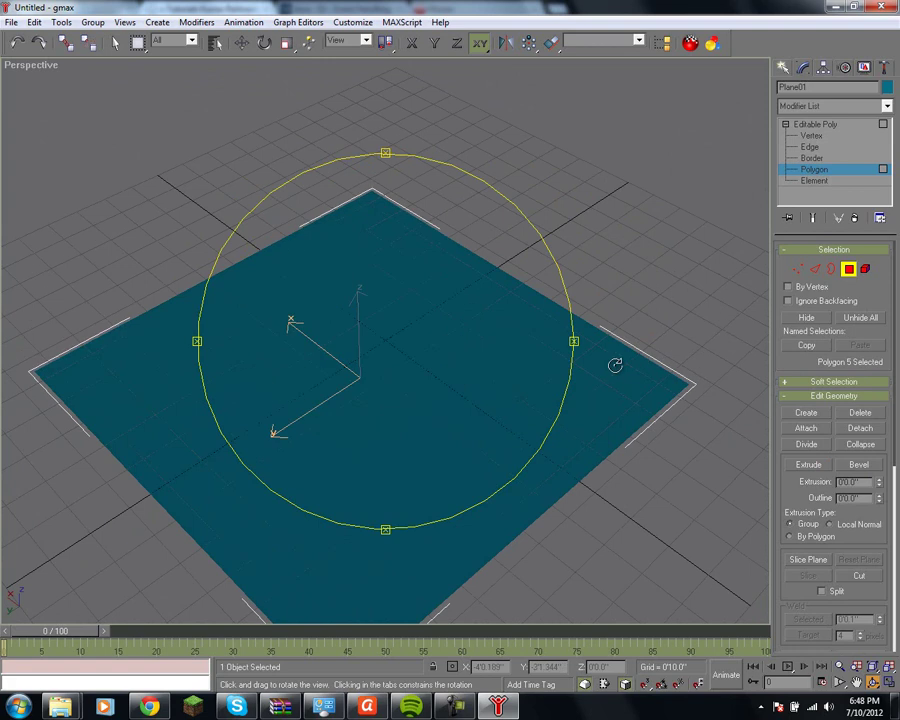
pyautogui.click(862, 466)
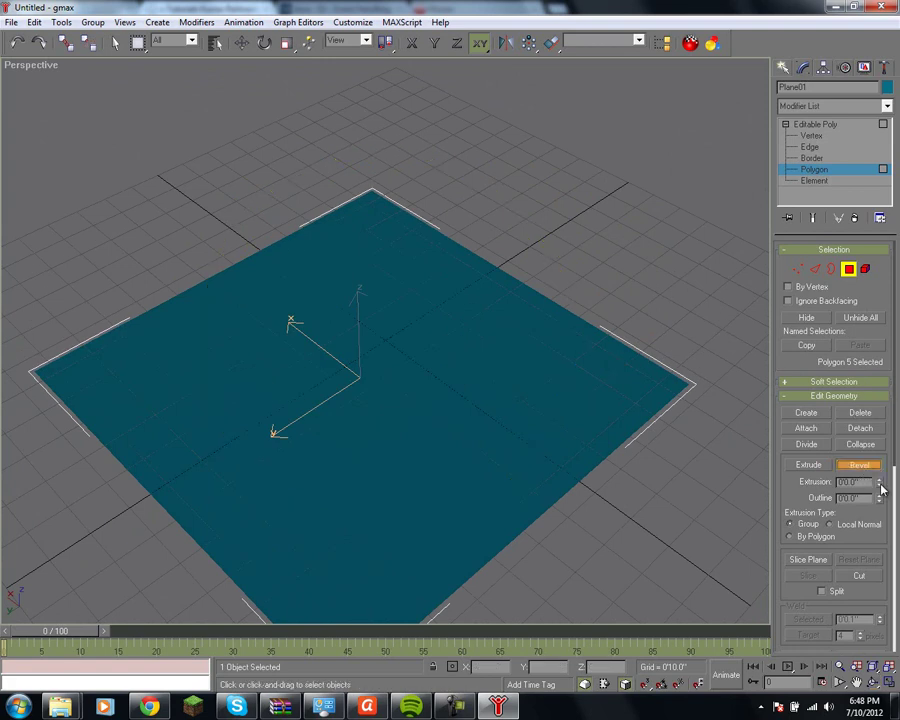
pyautogui.moveTo(879, 482); pyautogui.dragTo(890, 380)
pyautogui.moveTo(881, 500); pyautogui.dragTo(866, 600)
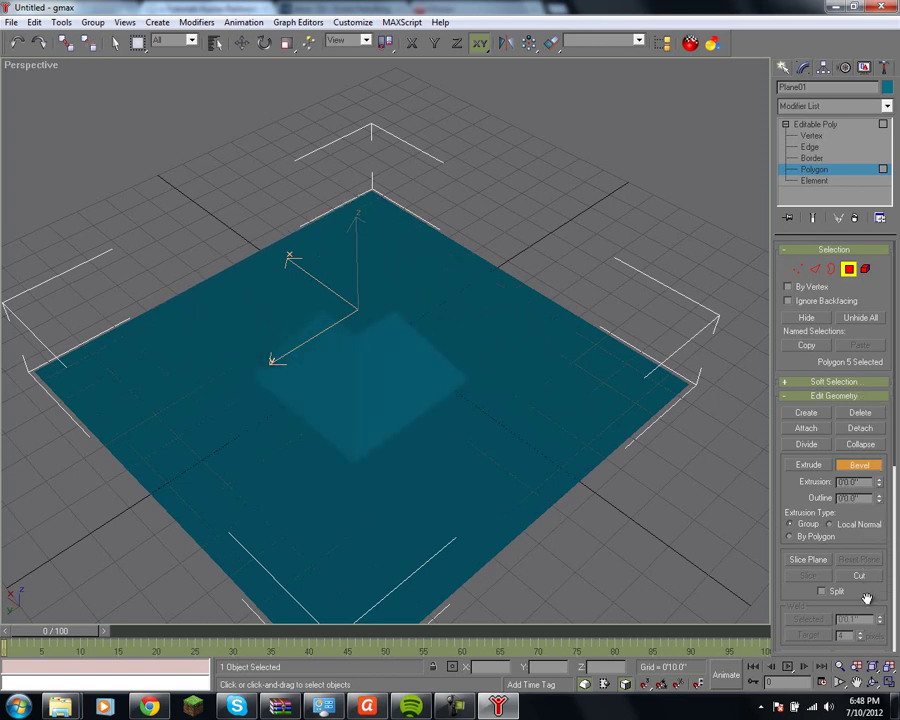
pyautogui.click(560, 179)
pyautogui.click(873, 680)
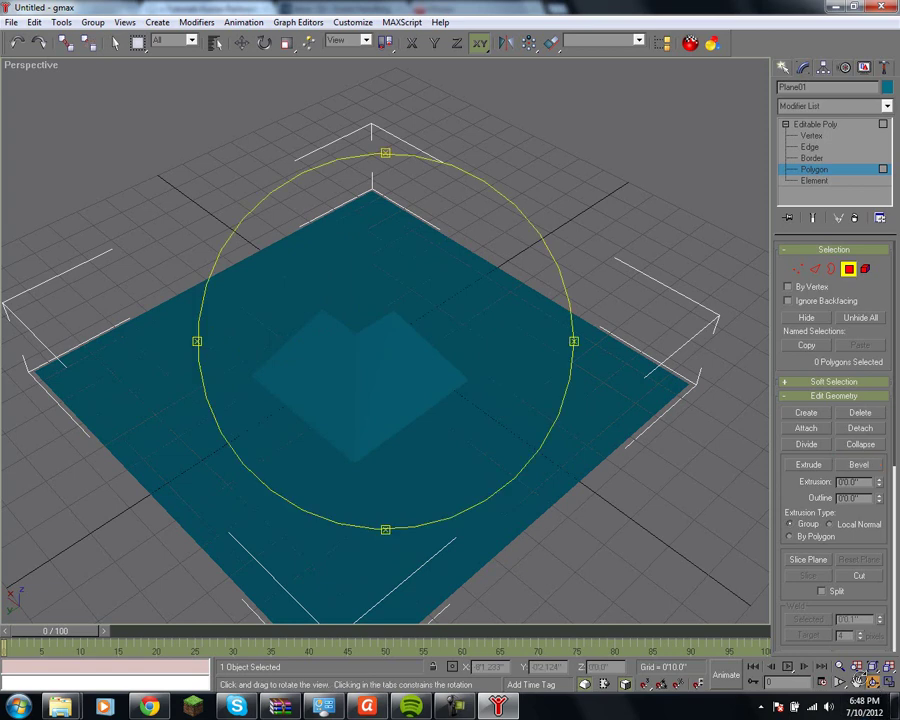
pyautogui.moveTo(462, 376)
pyautogui.mouseDown()
pyautogui.moveTo(532, 340)
pyautogui.moveTo(575, 237)
pyautogui.moveTo(597, 370)
pyautogui.moveTo(579, 418)
pyautogui.moveTo(585, 455)
pyautogui.moveTo(663, 376)
pyautogui.moveTo(649, 386)
pyautogui.moveTo(577, 366)
pyautogui.moveTo(450, 380)
pyautogui.moveTo(466, 380)
pyautogui.mouseUp()
# Step: Select two more polygons and extrude them into columns with inward-tapered tops
pyautogui.press('w')
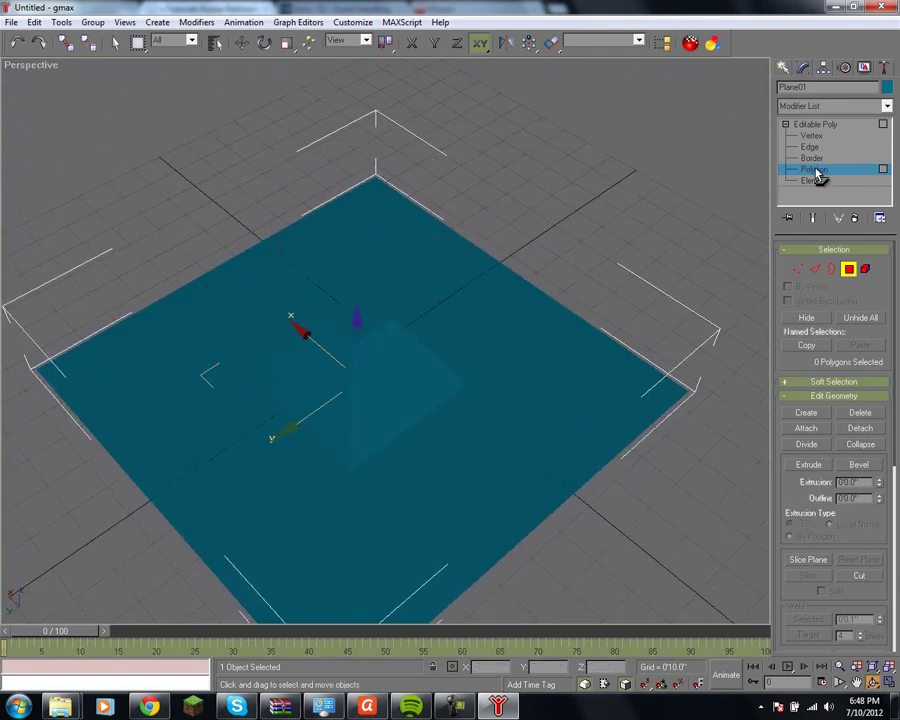
pyautogui.click(820, 170)
pyautogui.click(820, 170)
pyautogui.click(383, 399)
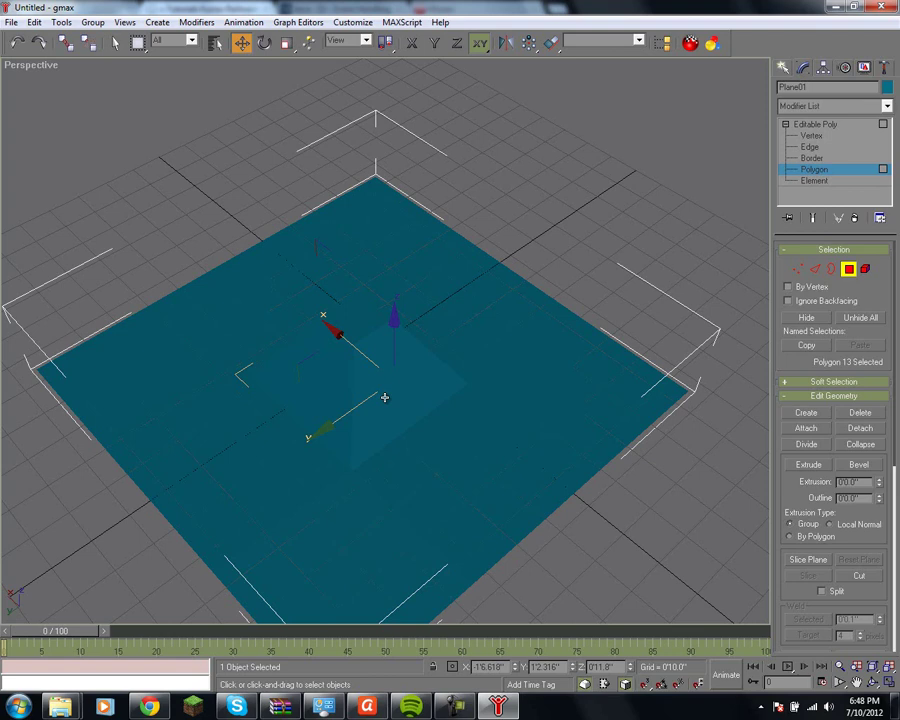
pyautogui.keyDown('ctrl'); pyautogui.click(309, 379); pyautogui.keyUp('ctrl')
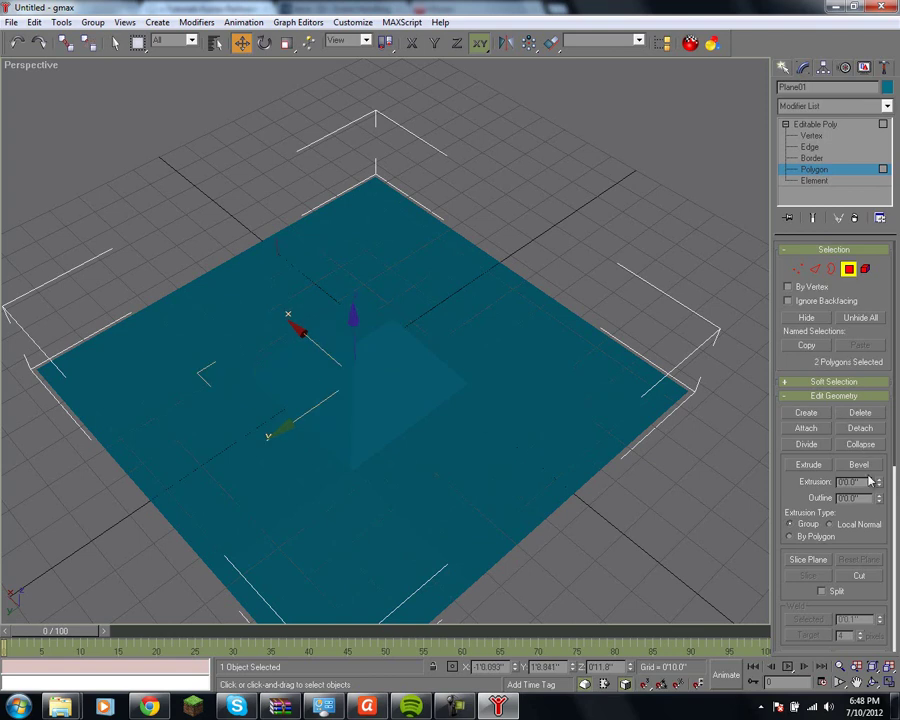
pyautogui.moveTo(878, 482); pyautogui.dragTo(860, 470)
pyautogui.hotkey('ctrl', 'z')
pyautogui.moveTo(879, 482); pyautogui.dragTo(868, 344)
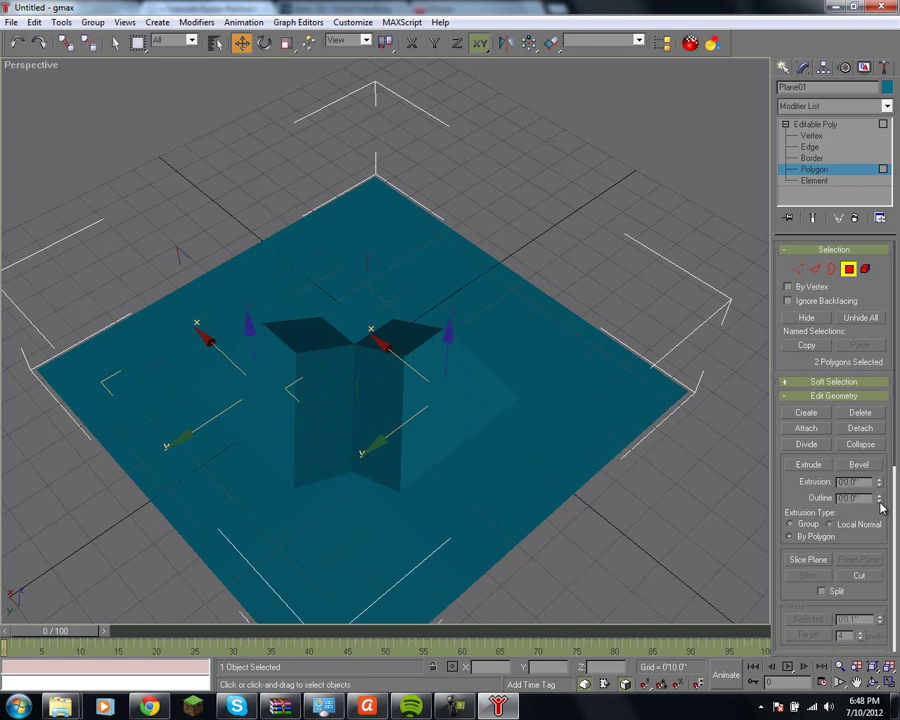
pyautogui.moveTo(881, 502); pyautogui.dragTo(876, 585)
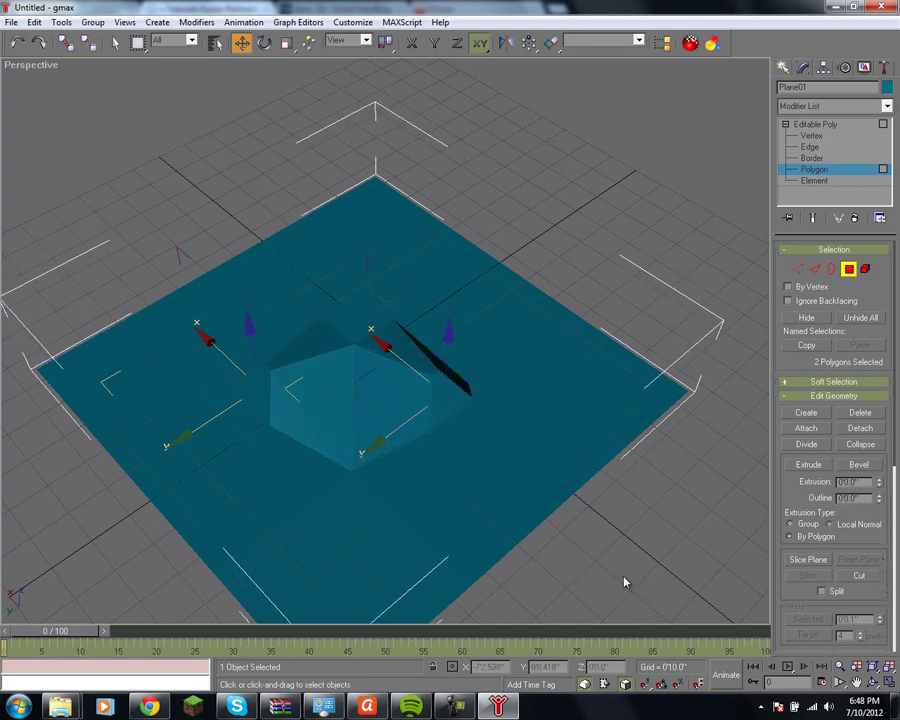
# Step: Orbit to inspect the bevelled plane, then delete the whole Plane01 object
pyautogui.click(873, 682)
pyautogui.moveTo(262, 259); pyautogui.dragTo(329, 400)
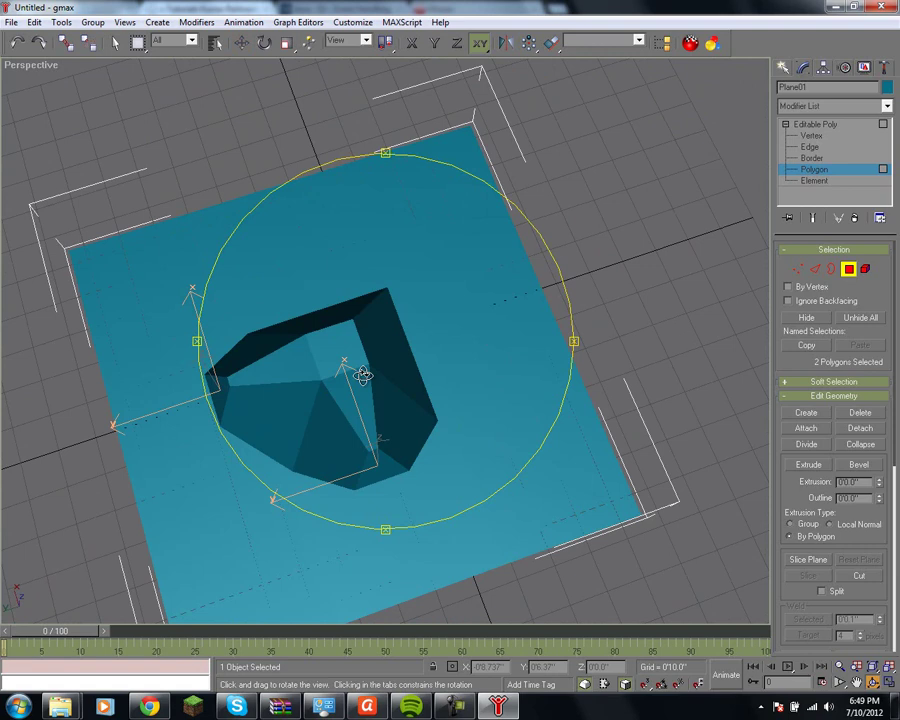
pyautogui.moveTo(394, 370); pyautogui.dragTo(494, 307)
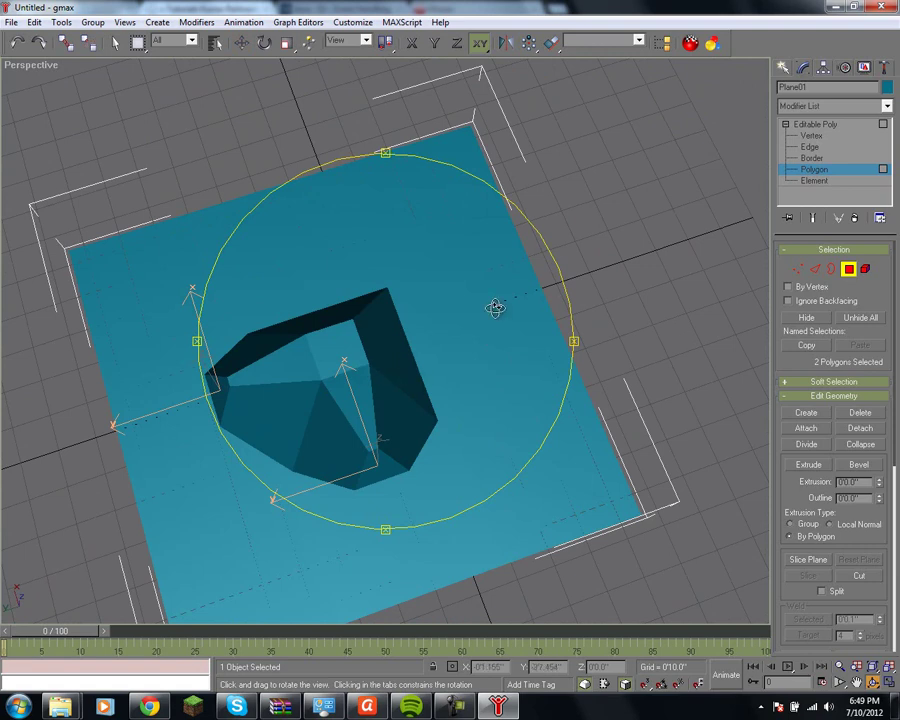
pyautogui.click(816, 124)
pyautogui.press('w')
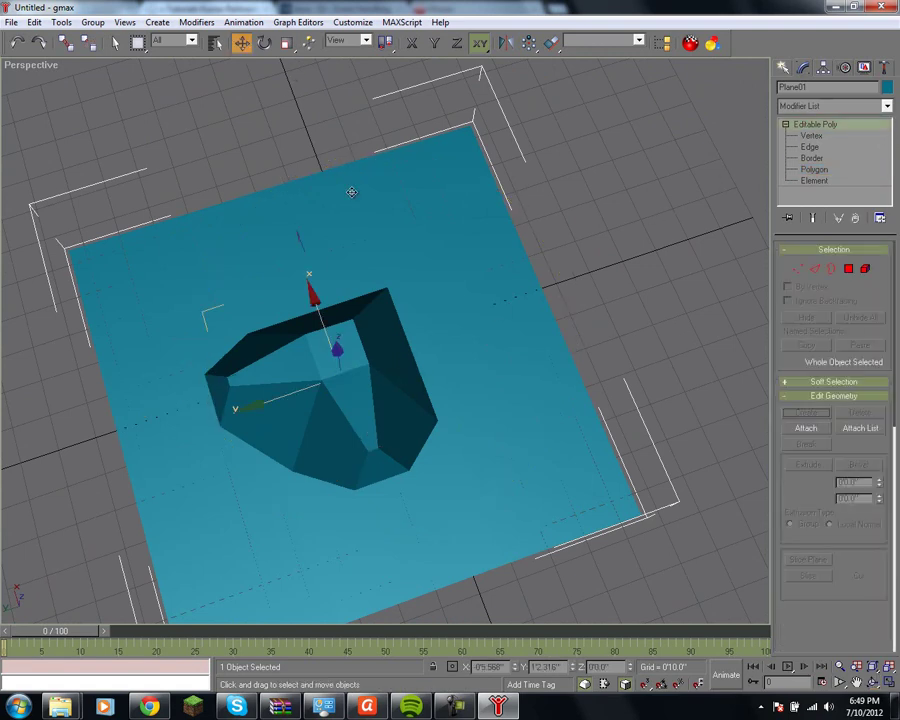
pyautogui.press('Delete')
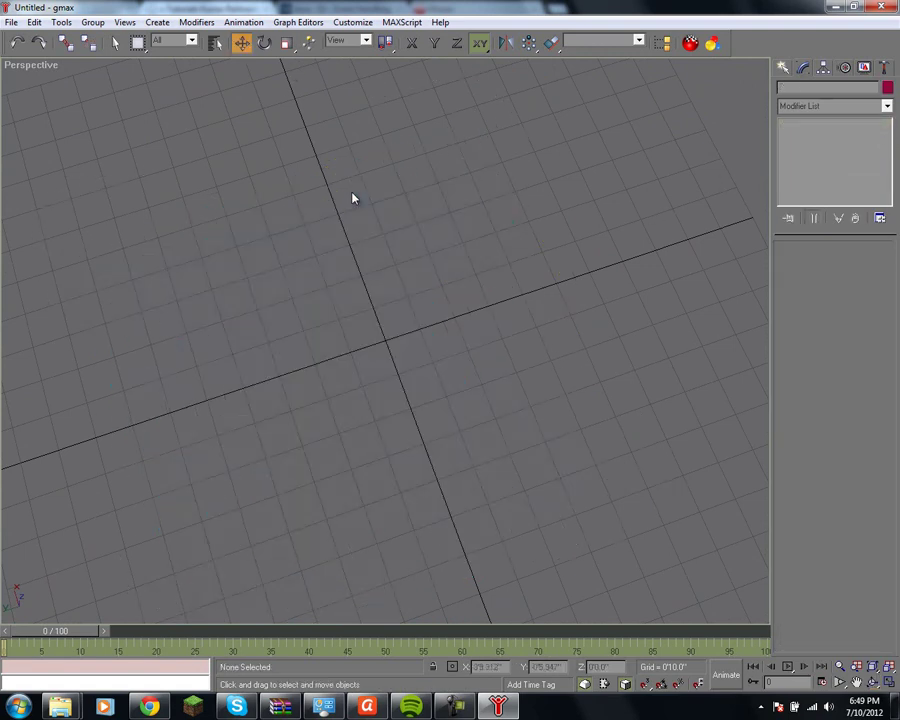
# Step: Draw a cylinder near the grid centre and move it forward and right
pyautogui.click(781, 68)
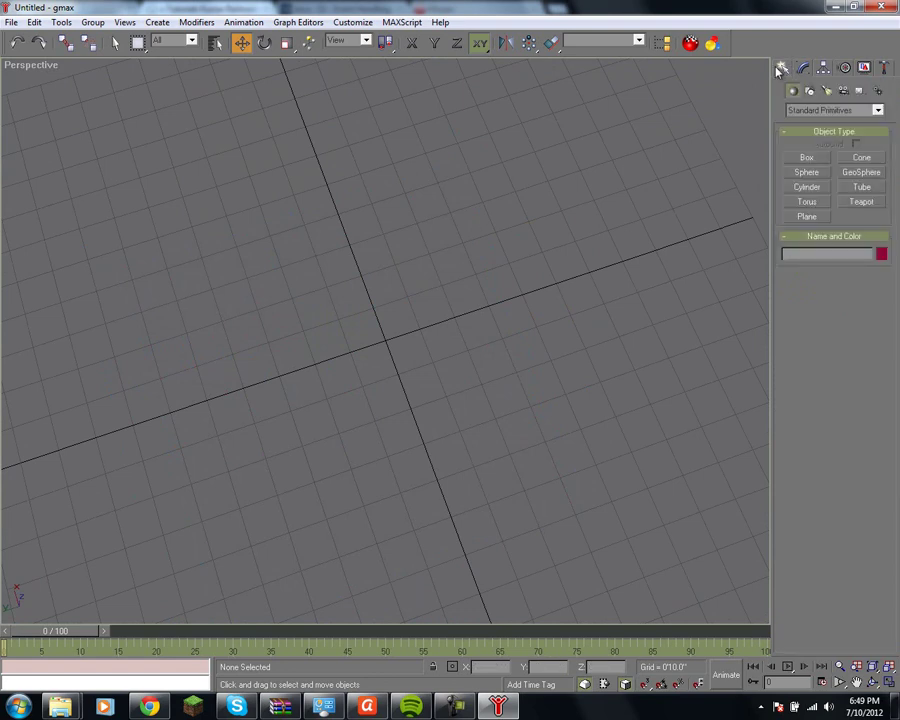
pyautogui.click(810, 189)
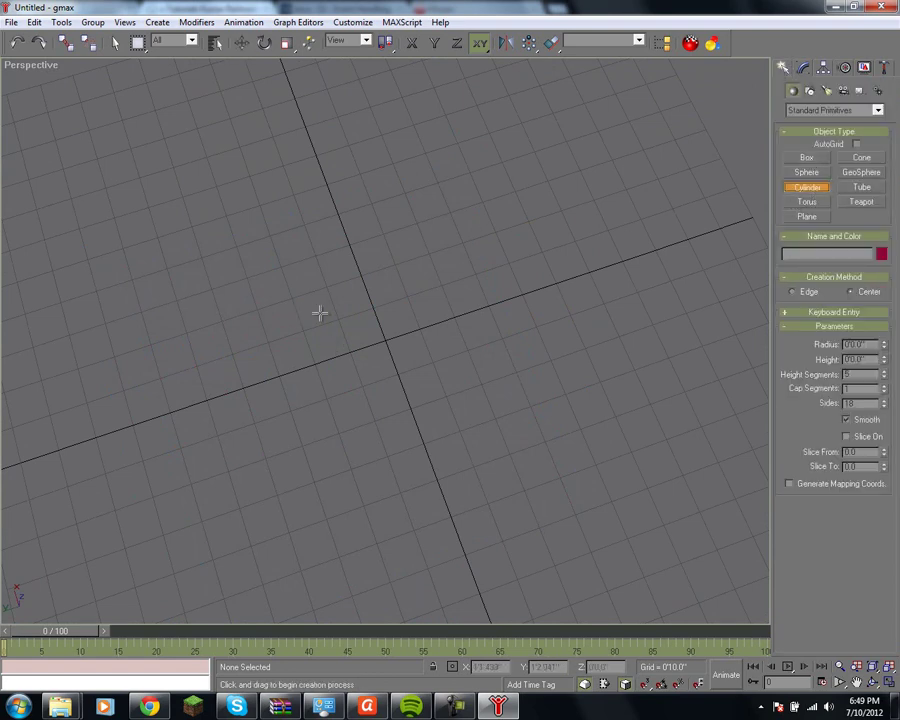
pyautogui.moveTo(303, 300); pyautogui.dragTo(408, 388)
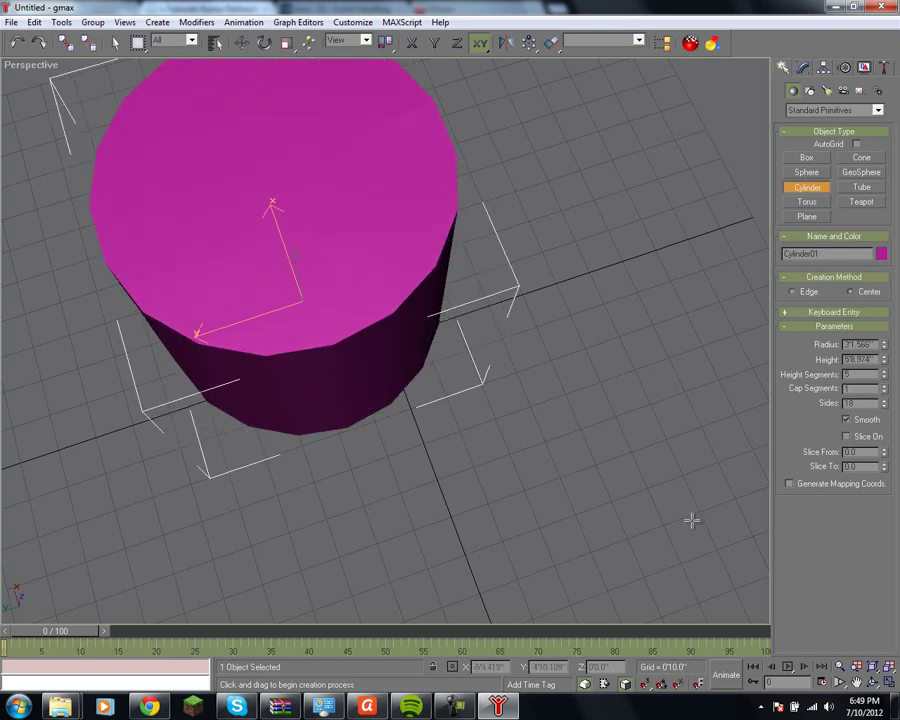
pyautogui.press('w')
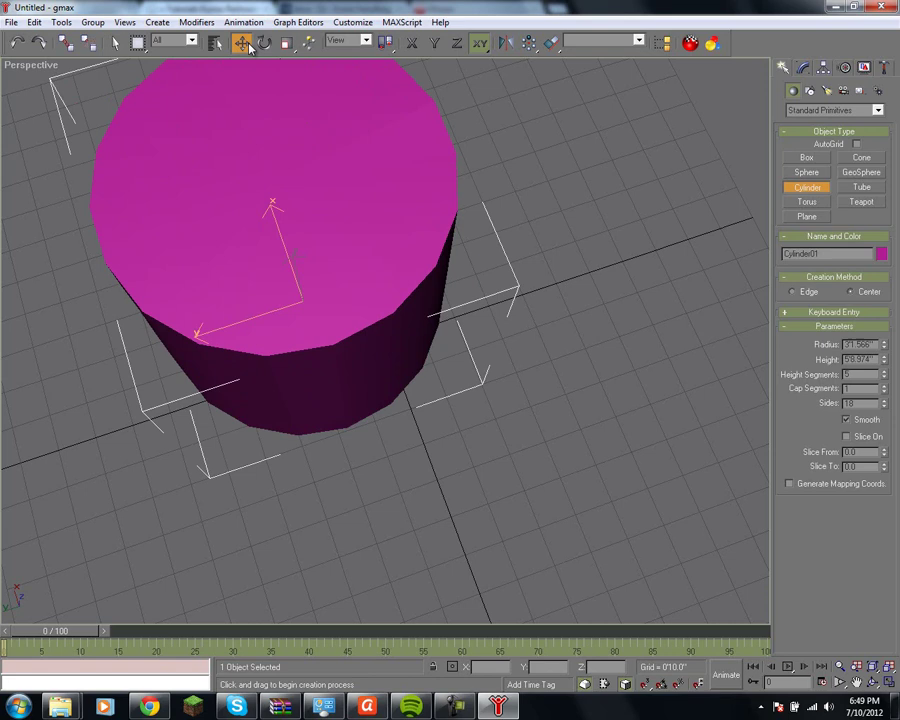
pyautogui.moveTo(390, 350); pyautogui.dragTo(468, 398)
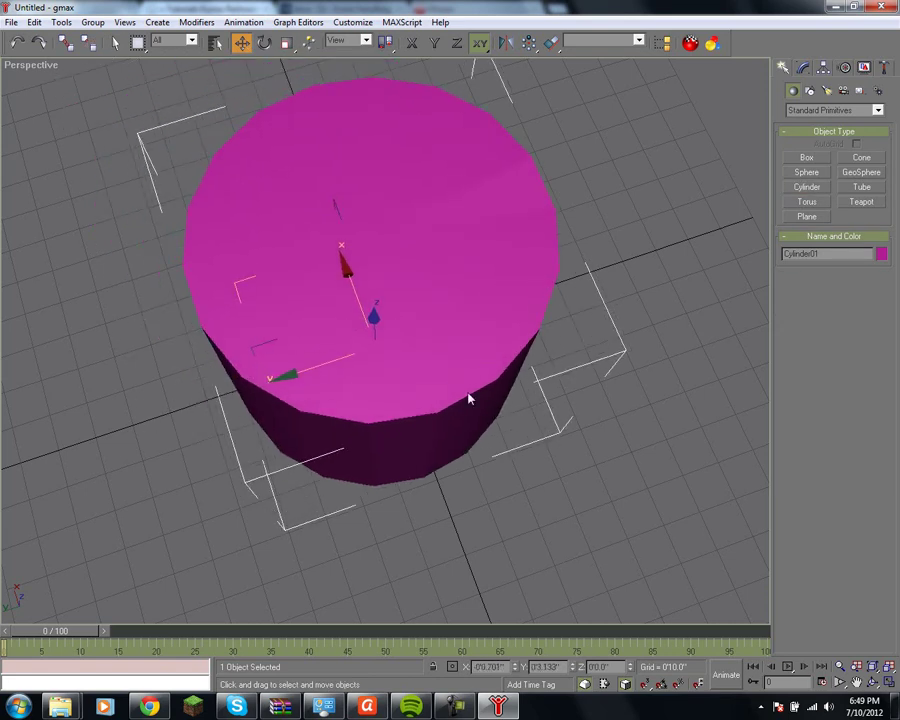
pyautogui.click(872, 681)
pyautogui.moveTo(420, 275); pyautogui.dragTo(465, 190)
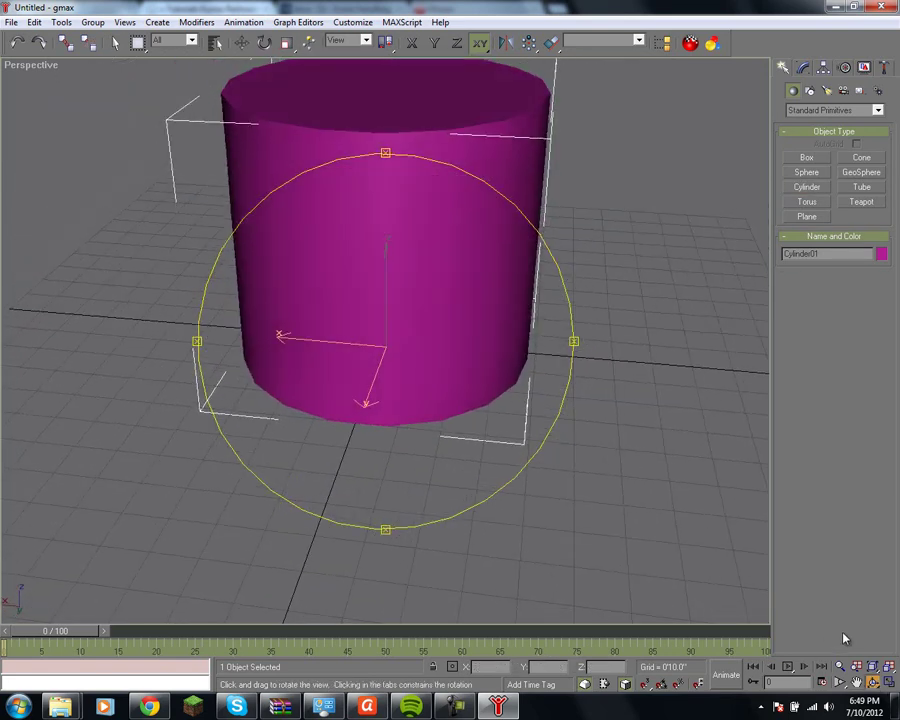
pyautogui.click(855, 684)
pyautogui.moveTo(484, 350); pyautogui.dragTo(480, 400)
# Step: Set the cylinder's radius to 30 and height to 60
pyautogui.click(801, 70)
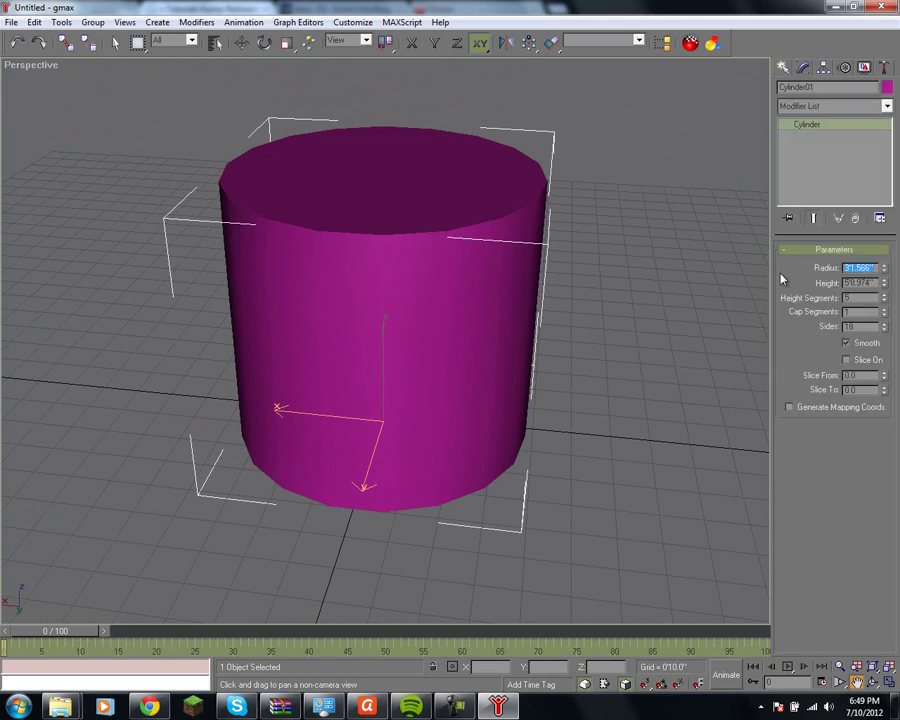
pyautogui.write('30')
pyautogui.press('Return')
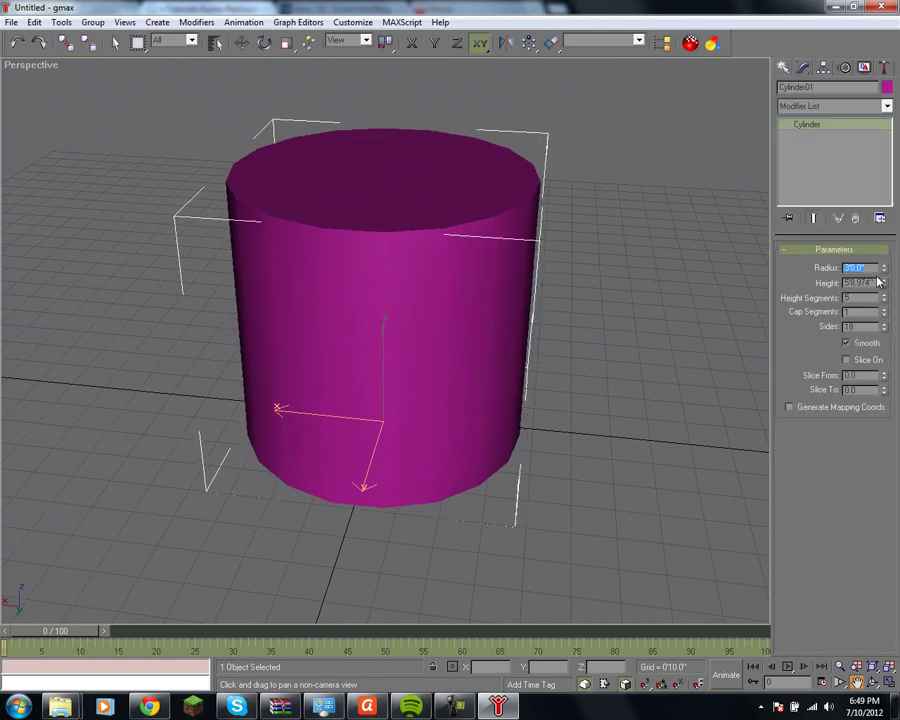
pyautogui.write('60')
pyautogui.press('Return')
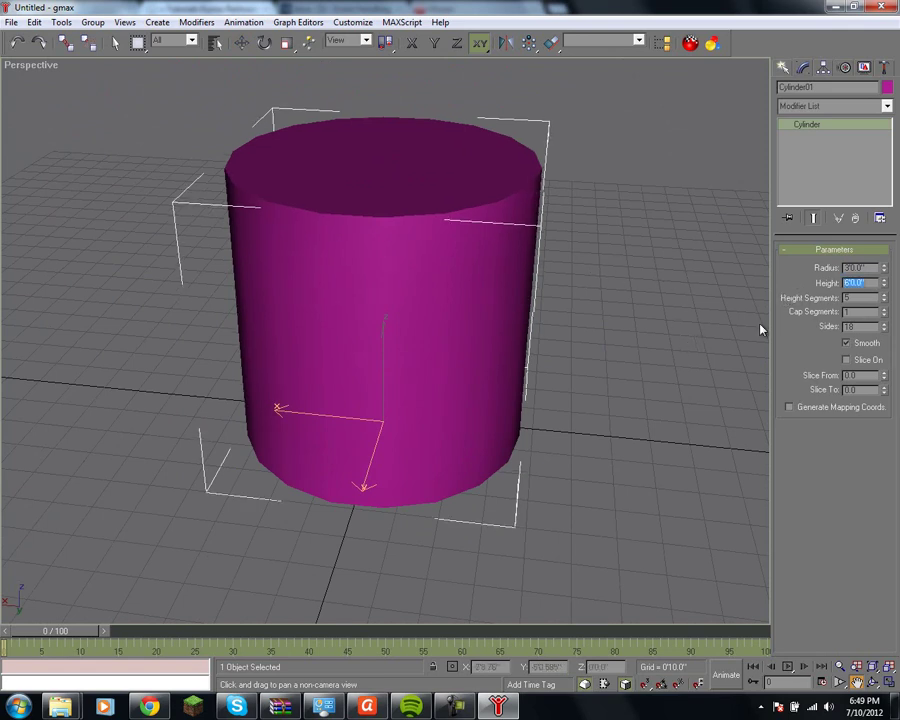
# Step: Convert Cylinder01 to an Editable Poly and enter Vertex level
pyautogui.press('w')
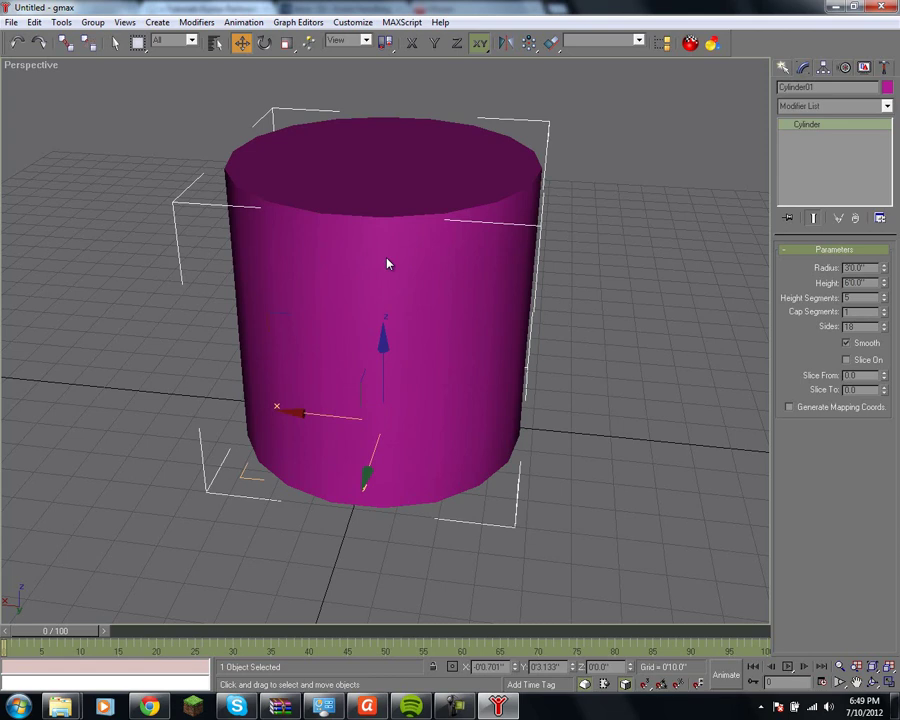
pyautogui.rightClick(381, 255)
pyautogui.moveTo(466, 369)
pyautogui.click(538, 375)
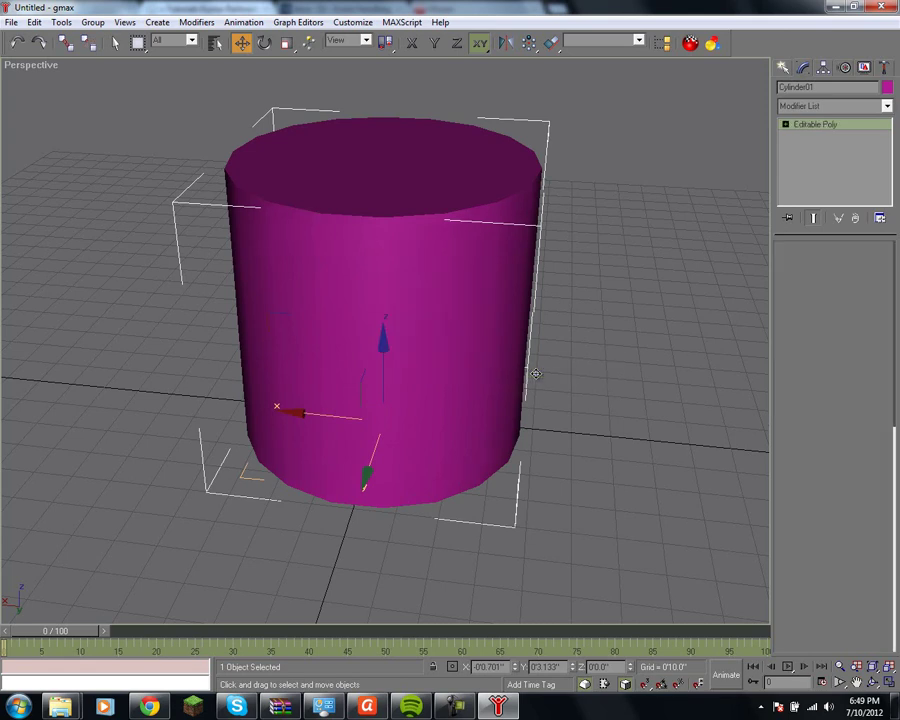
pyautogui.click(785, 125)
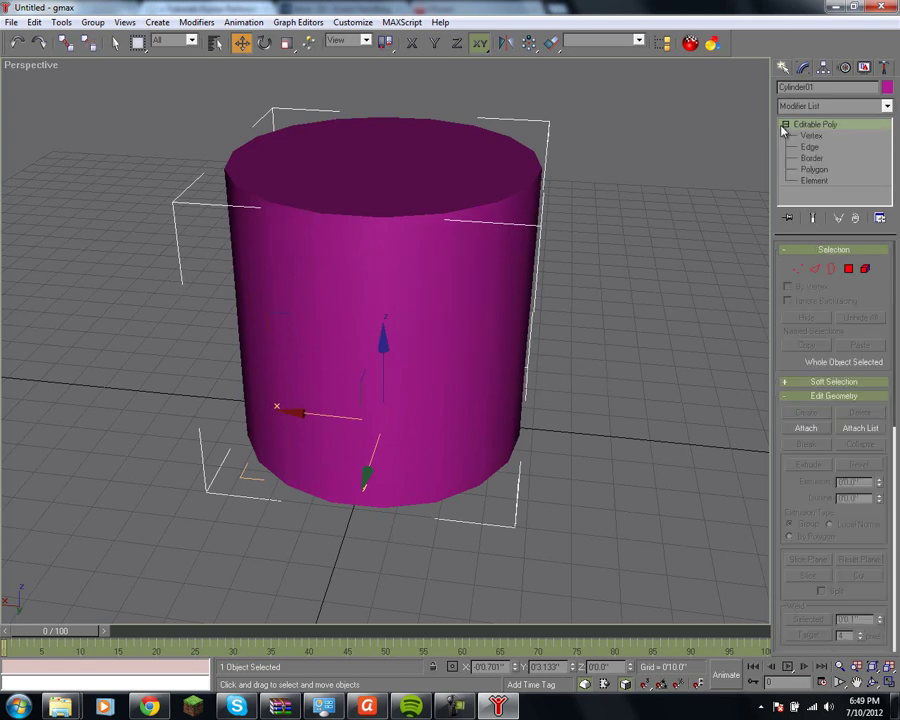
pyautogui.click(812, 135)
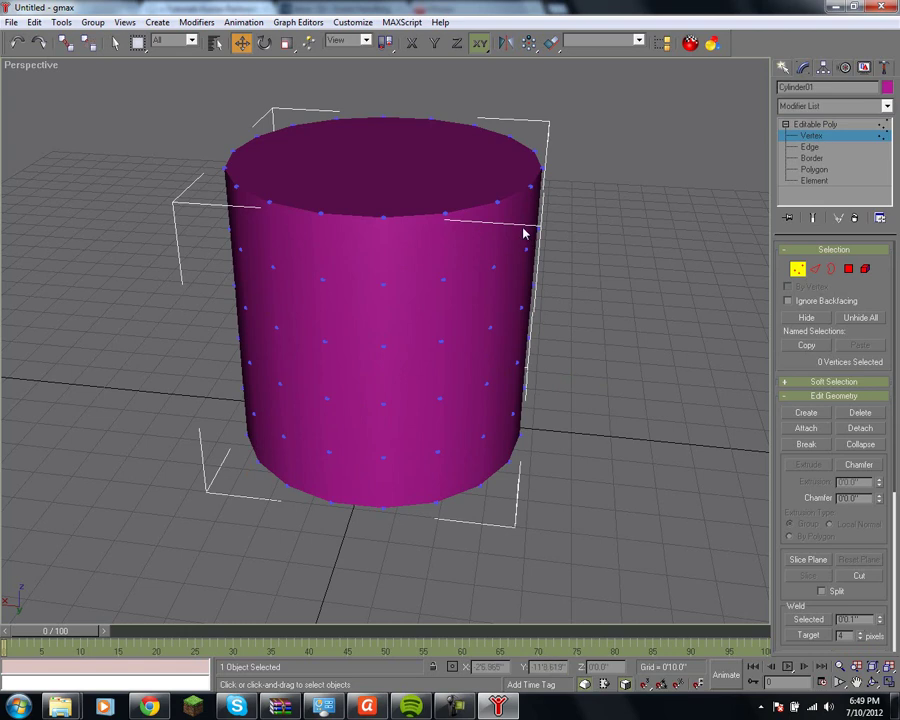
pyautogui.click(873, 683)
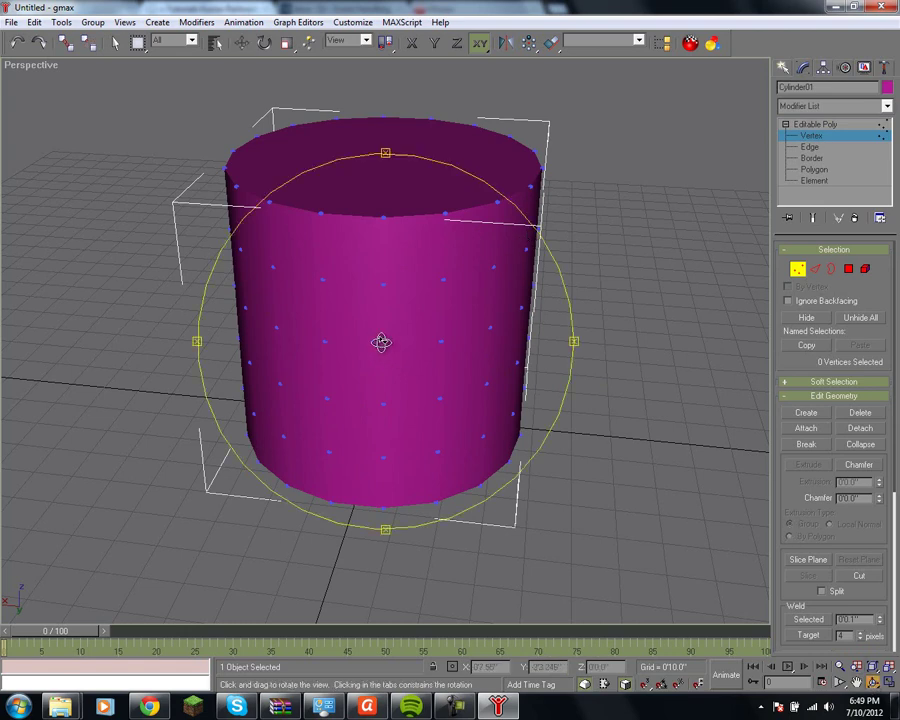
pyautogui.moveTo(381, 342); pyautogui.dragTo(436, 322)
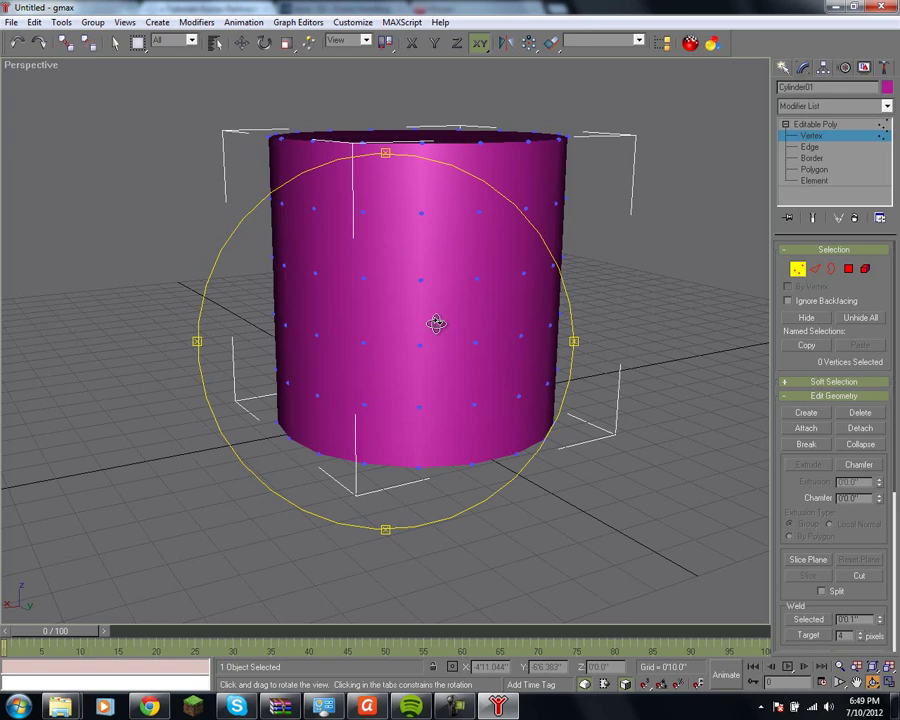
# Step: Select the cylinder's top ring of vertices and lower it slightly
pyautogui.click(246, 42)
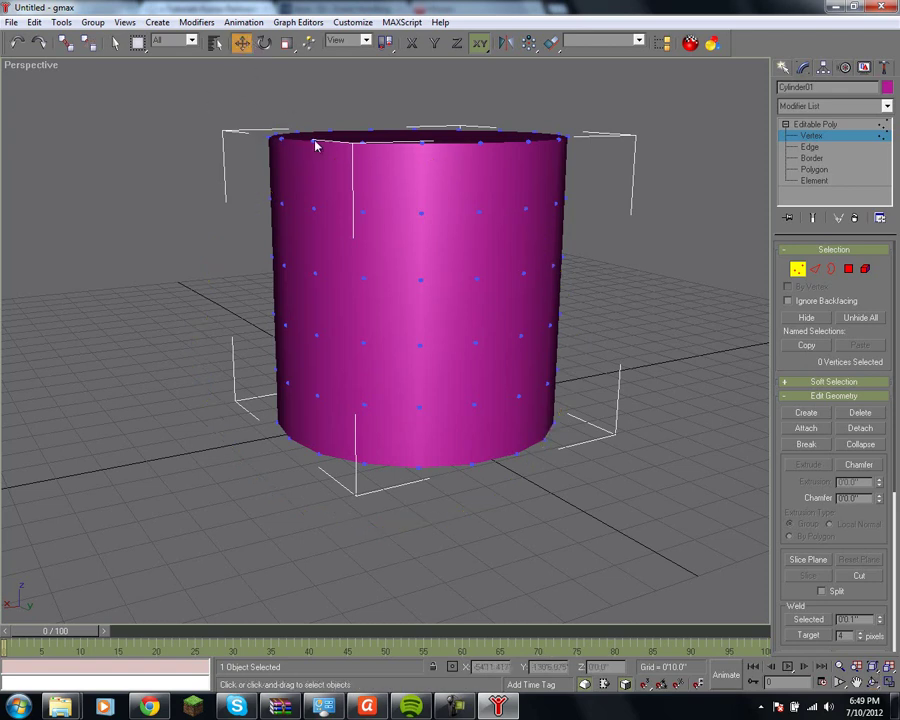
pyautogui.moveTo(604, 186); pyautogui.dragTo(607, 185)
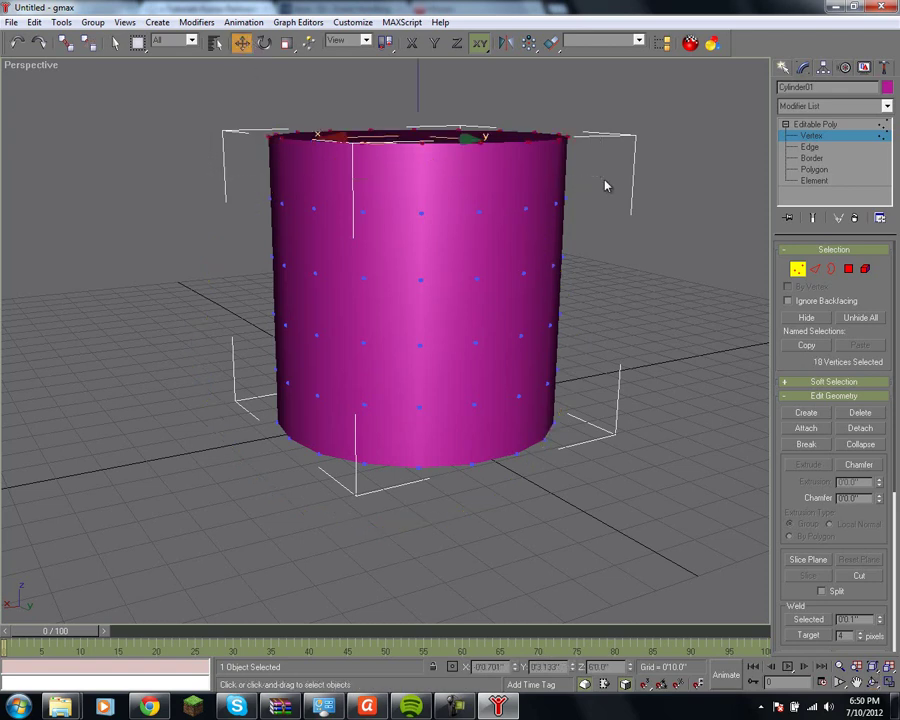
pyautogui.moveTo(417, 85); pyautogui.dragTo(316, 71)
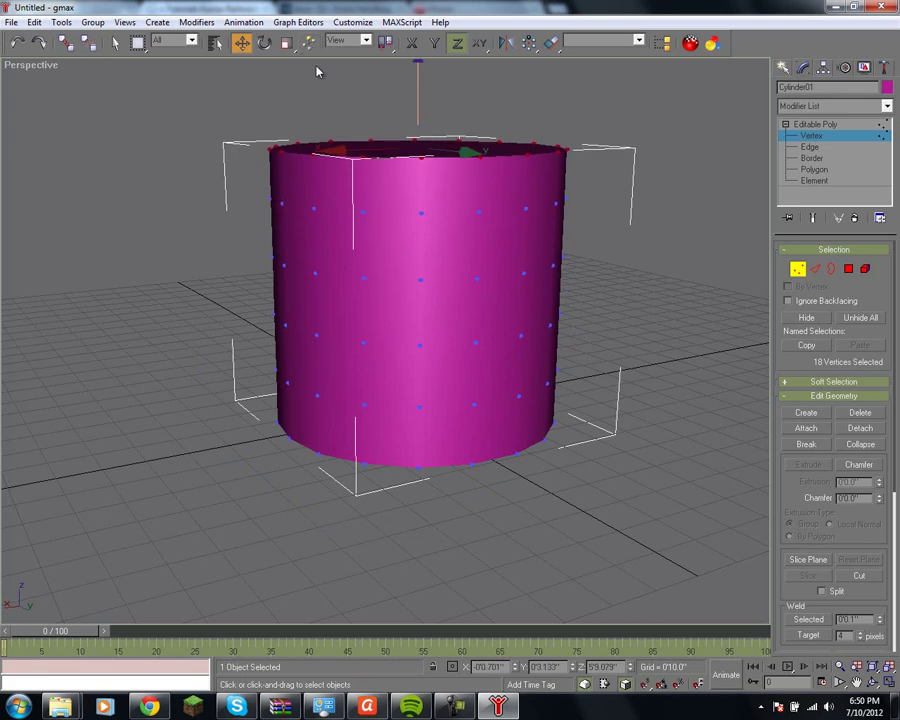
pyautogui.click(874, 684)
pyautogui.moveTo(489, 327); pyautogui.dragTo(470, 371)
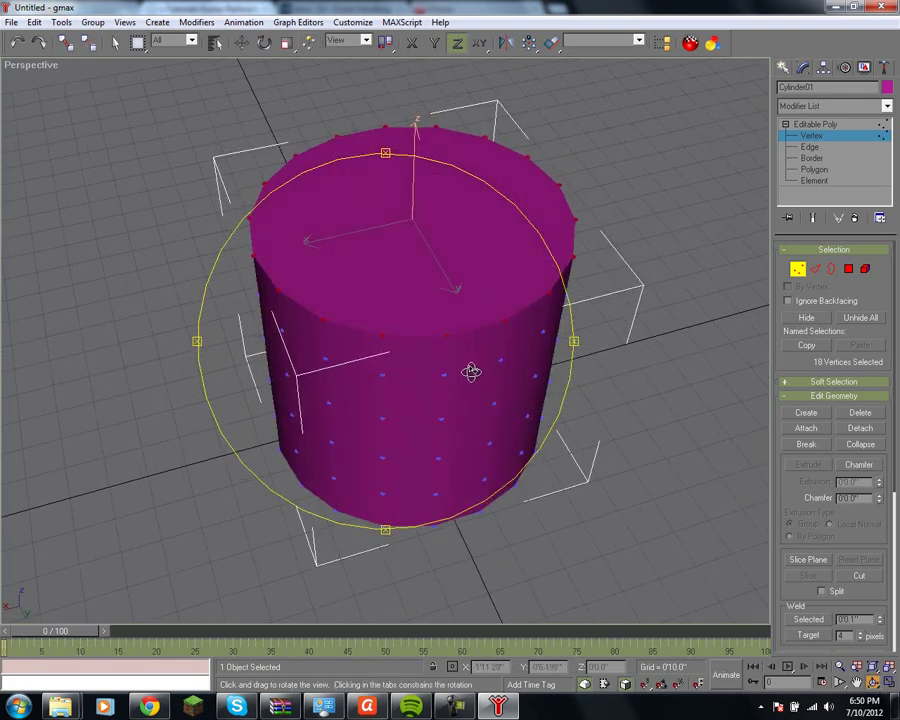
# Step: Scale the top vertex ring inward into a tapered shoulder, then deselect
pyautogui.click(290, 47)
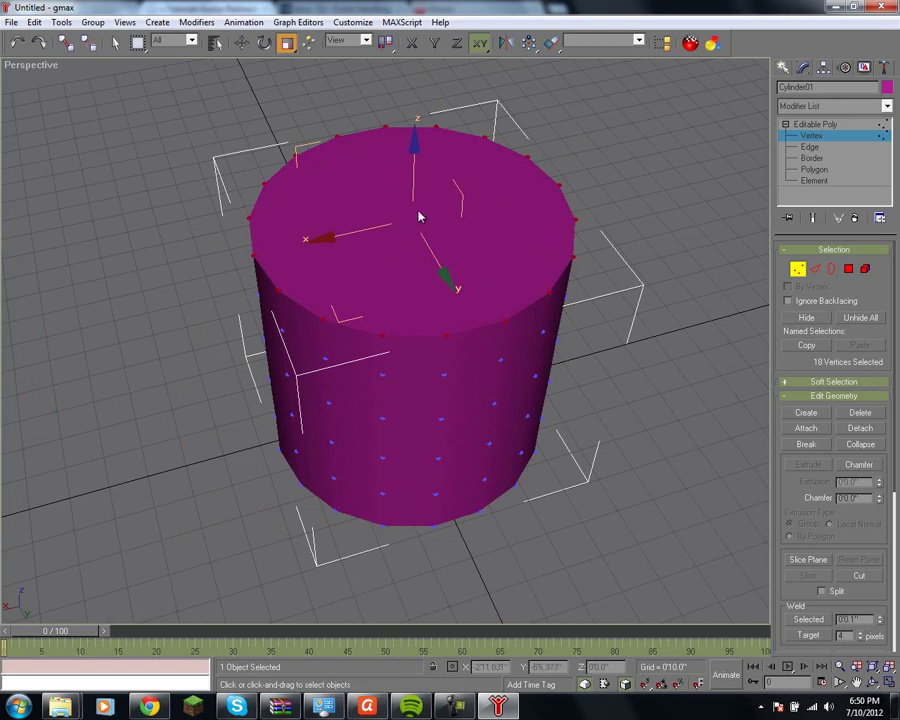
pyautogui.moveTo(434, 261); pyautogui.dragTo(512, 487)
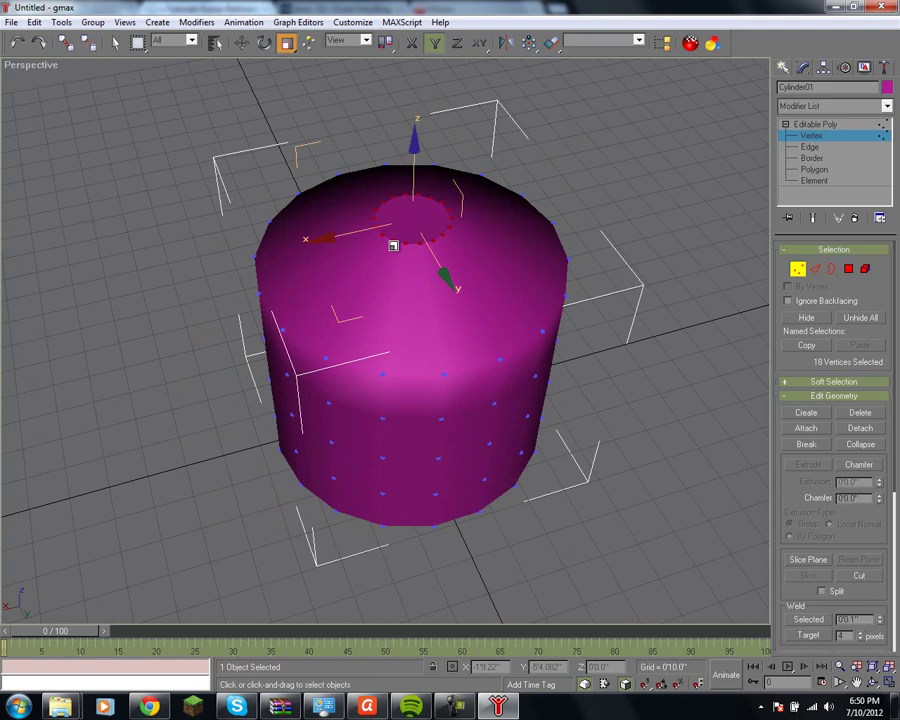
pyautogui.moveTo(393, 245); pyautogui.dragTo(427, 214)
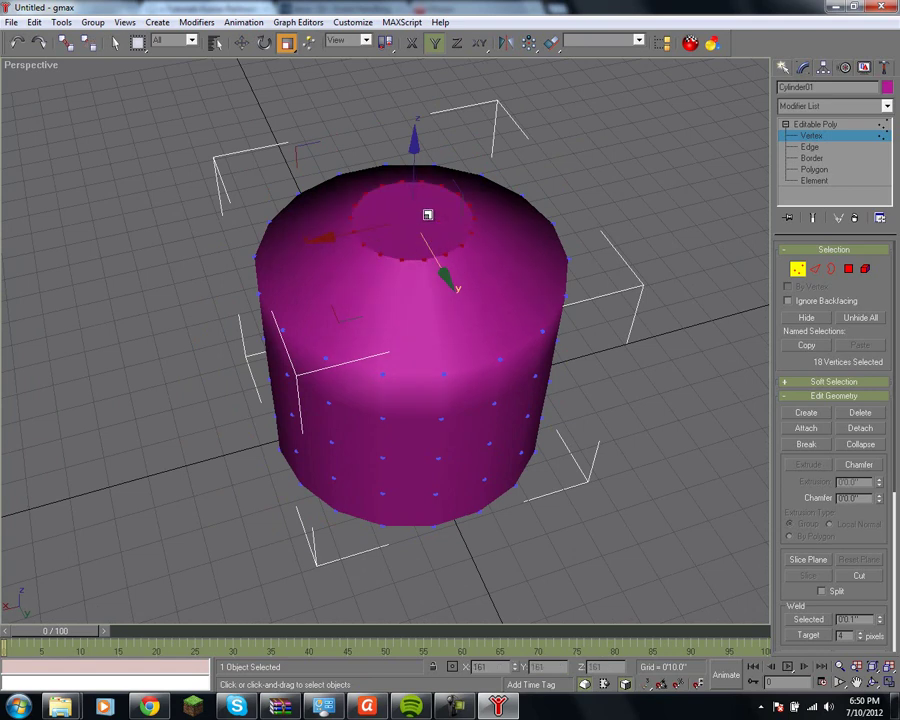
pyautogui.click(872, 682)
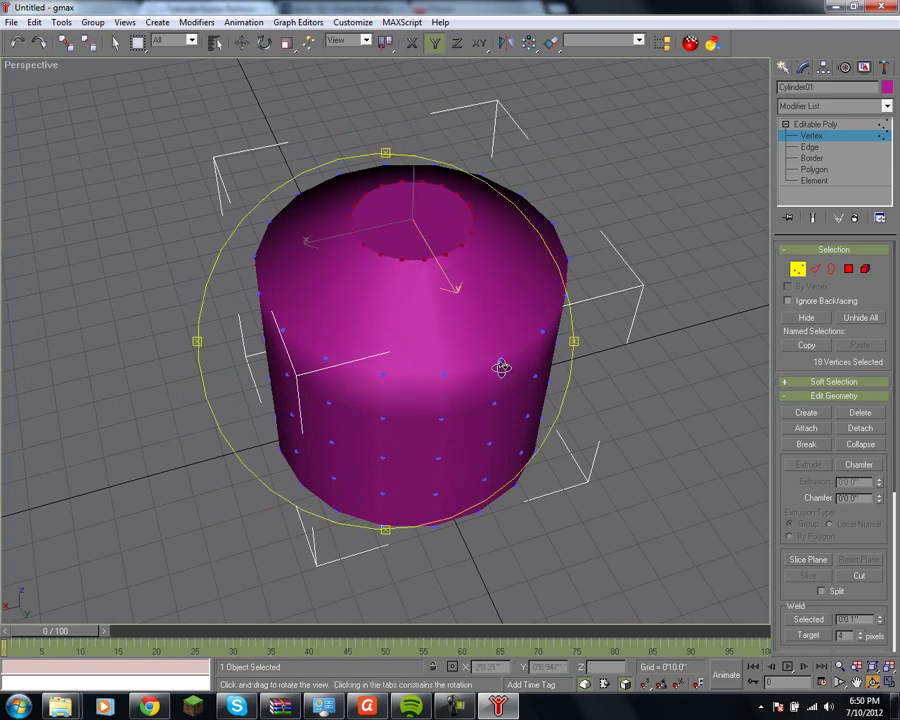
pyautogui.moveTo(500, 364); pyautogui.dragTo(460, 364)
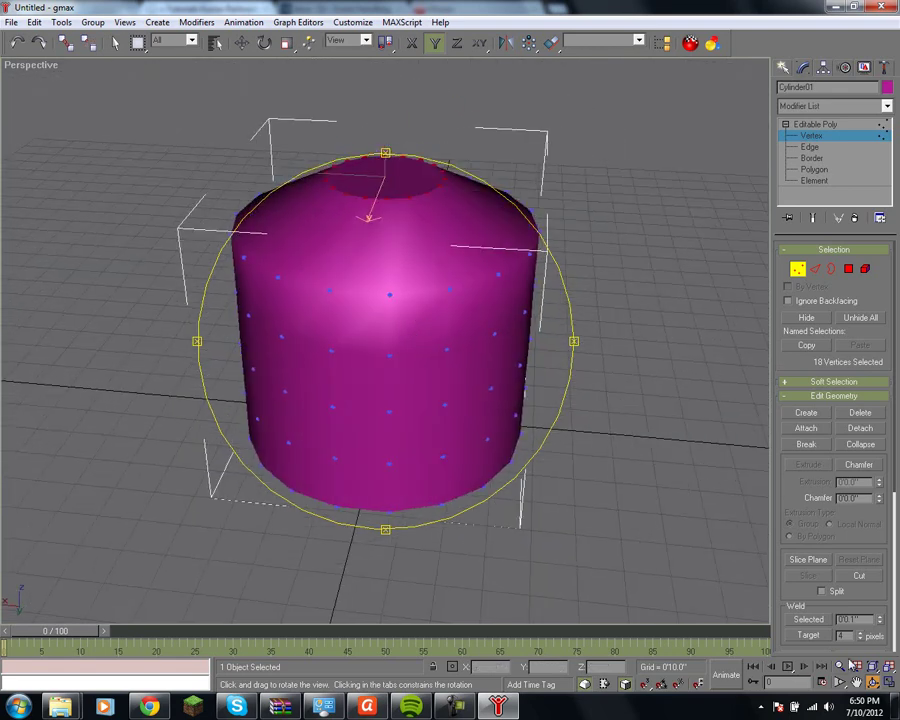
pyautogui.click(856, 682)
pyautogui.moveTo(540, 356); pyautogui.dragTo(545, 428)
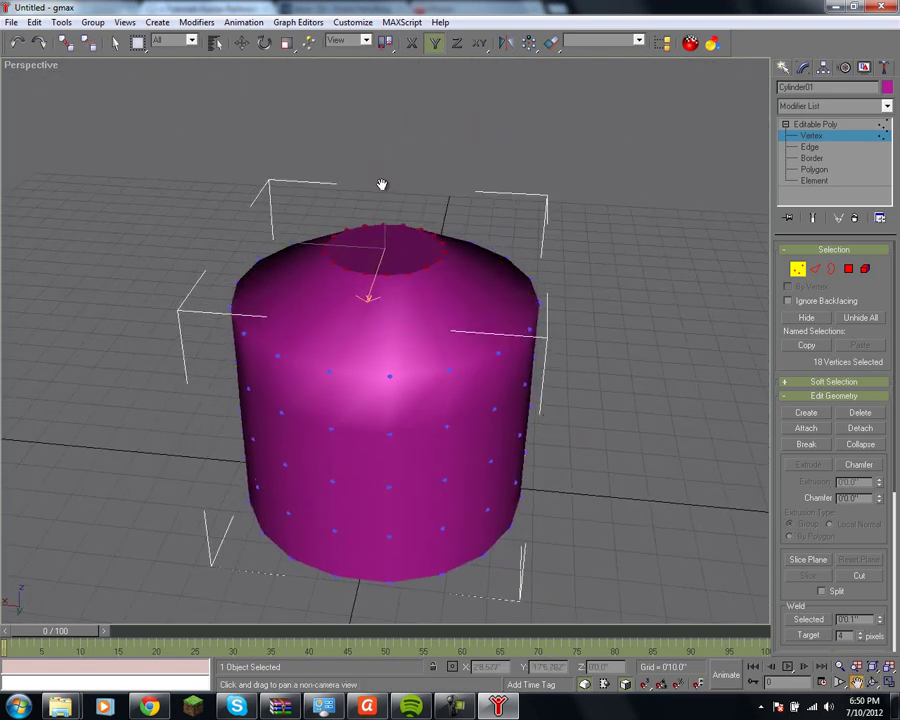
pyautogui.click(241, 42)
pyautogui.click(590, 332)
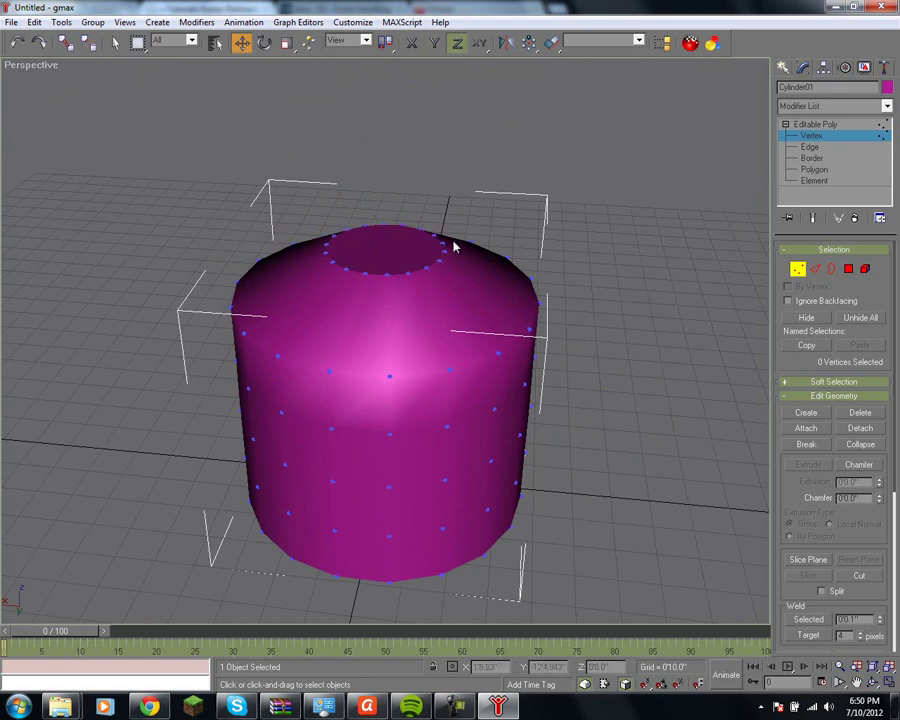
# Step: Extrude the cylinder's small top face upward into a narrow neck
pyautogui.click(814, 169)
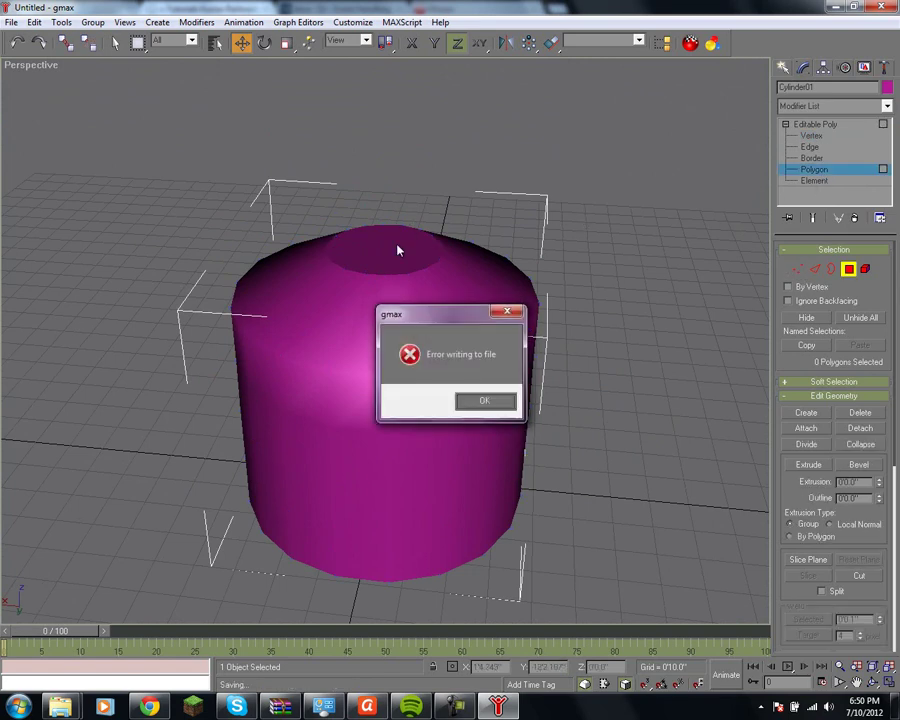
pyautogui.click(484, 400)
pyautogui.click(383, 243)
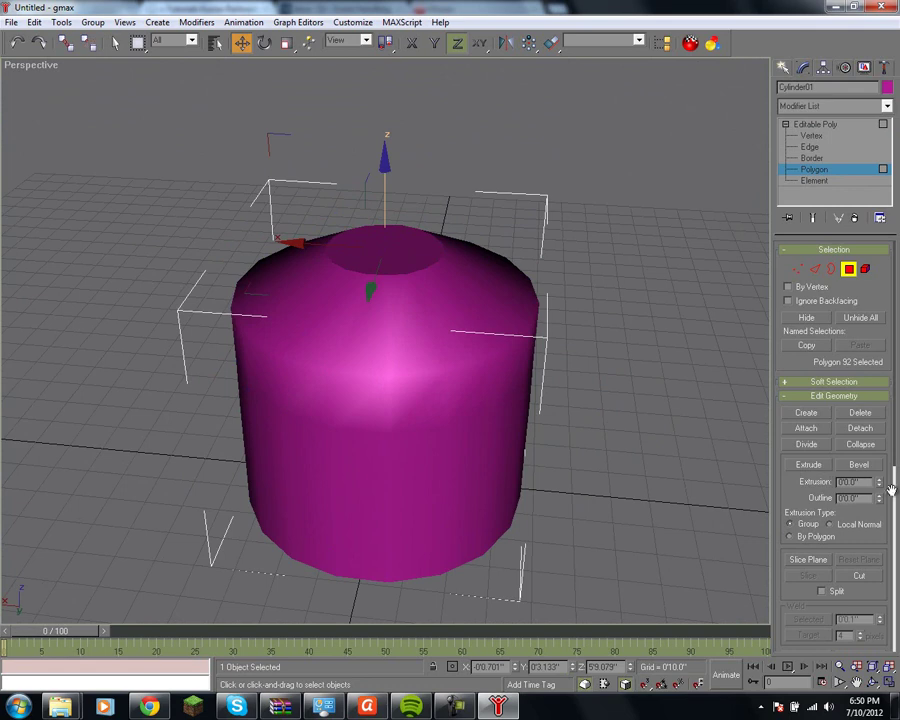
pyautogui.moveTo(883, 491); pyautogui.dragTo(866, 165)
# Step: Make the neck taller and outline its end outward into a wide flared lip
pyautogui.click(858, 682)
pyautogui.moveTo(615, 462); pyautogui.dragTo(595, 444)
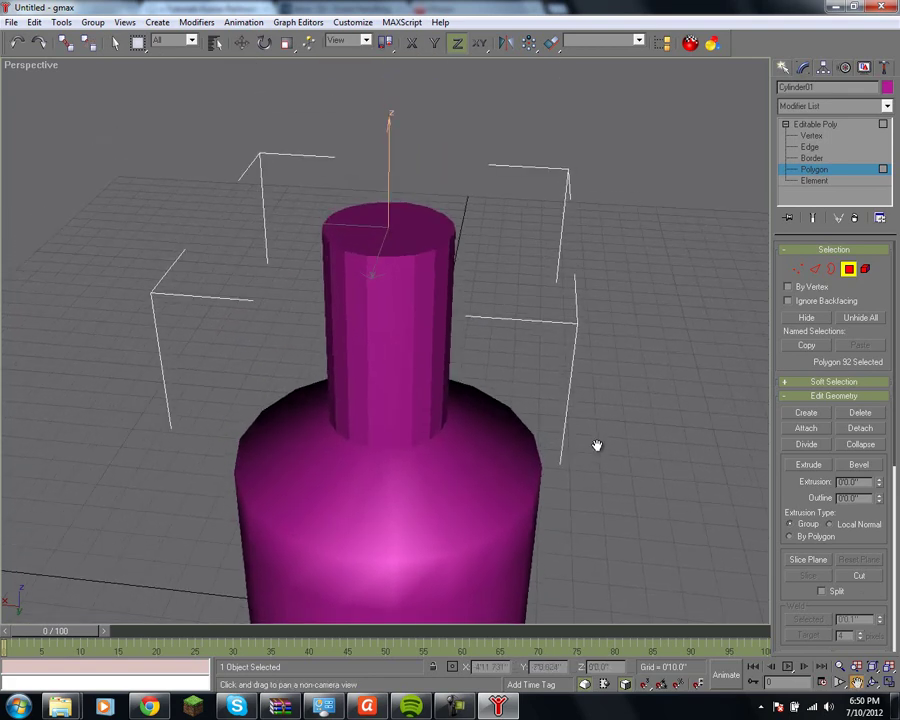
pyautogui.moveTo(879, 484); pyautogui.dragTo(877, 432)
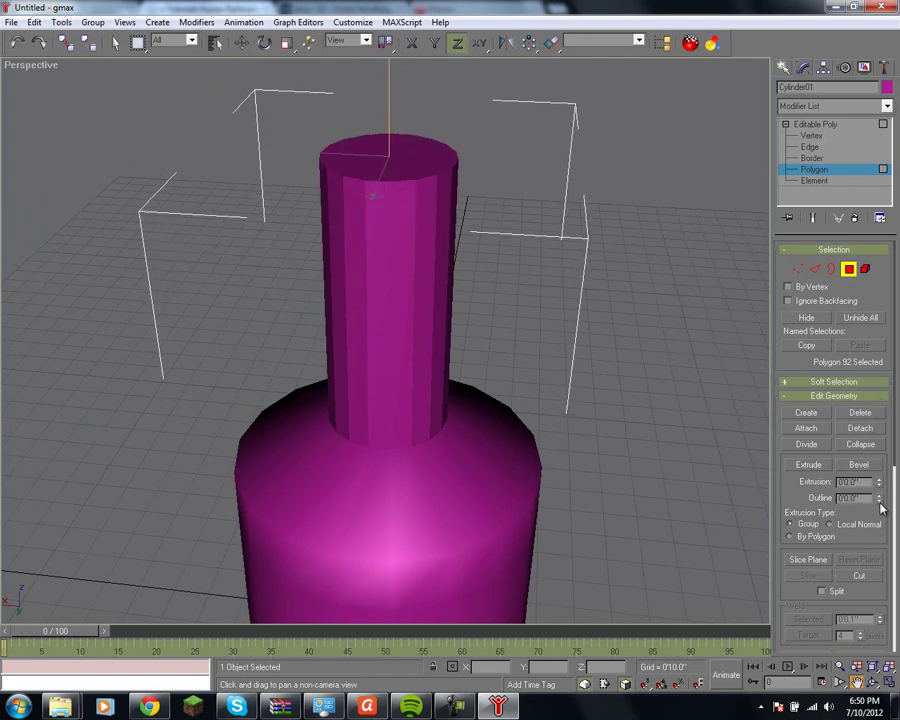
pyautogui.moveTo(879, 499); pyautogui.dragTo(874, 440)
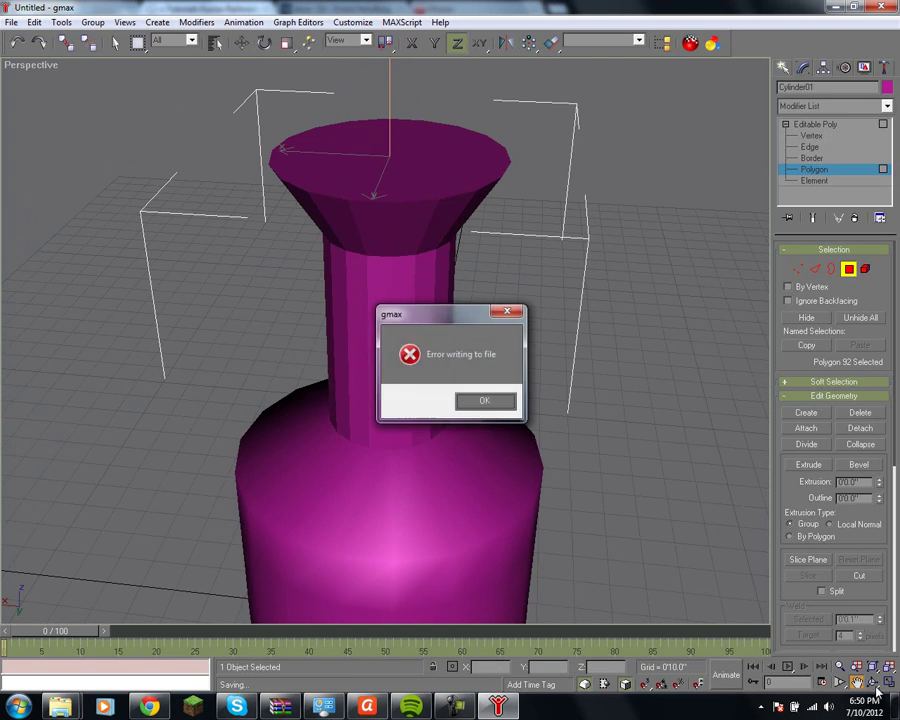
pyautogui.click(479, 400)
pyautogui.hotkey('ctrl', 'r')
pyautogui.moveTo(440, 350); pyautogui.dragTo(636, 277)
pyautogui.scroll(-8, 493, 327)
pyautogui.scroll(4, 486, 316)
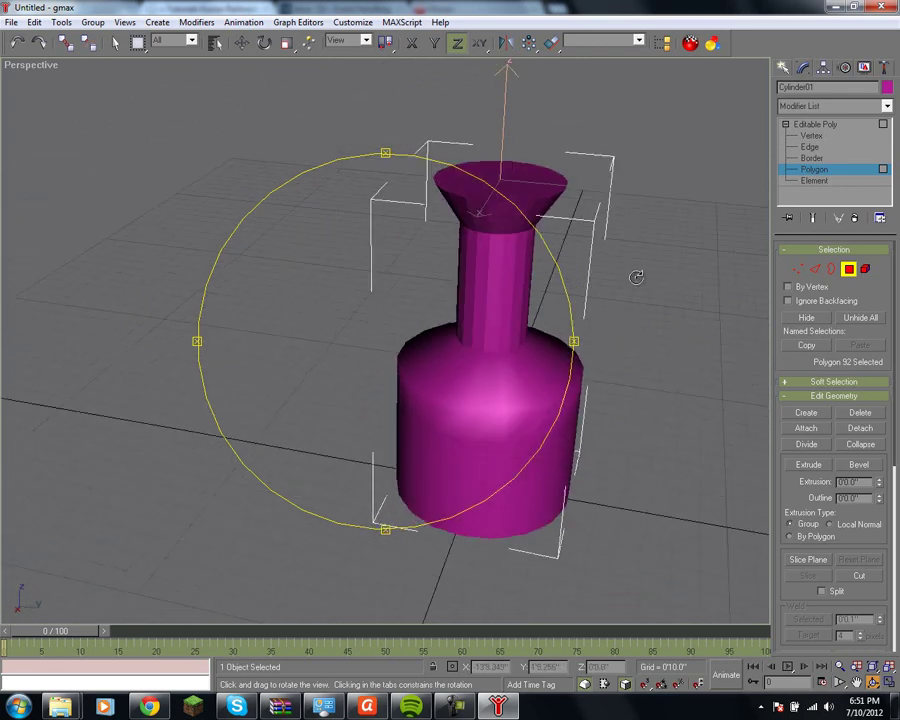
# Step: Raise two vertices on the lip's rim upward along Z into a spike
pyautogui.click(811, 136)
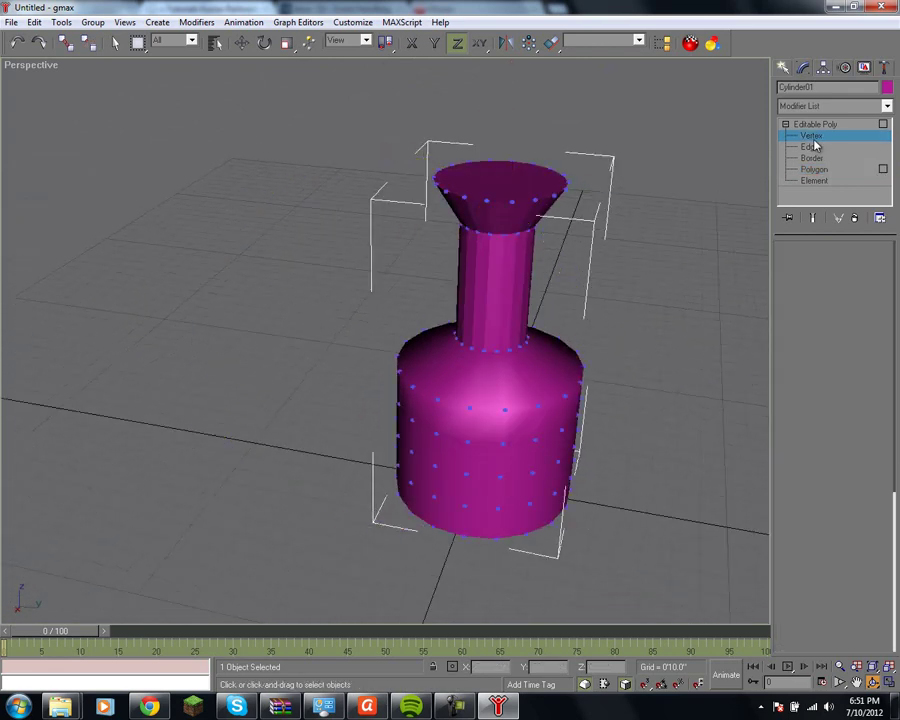
pyautogui.click(517, 213)
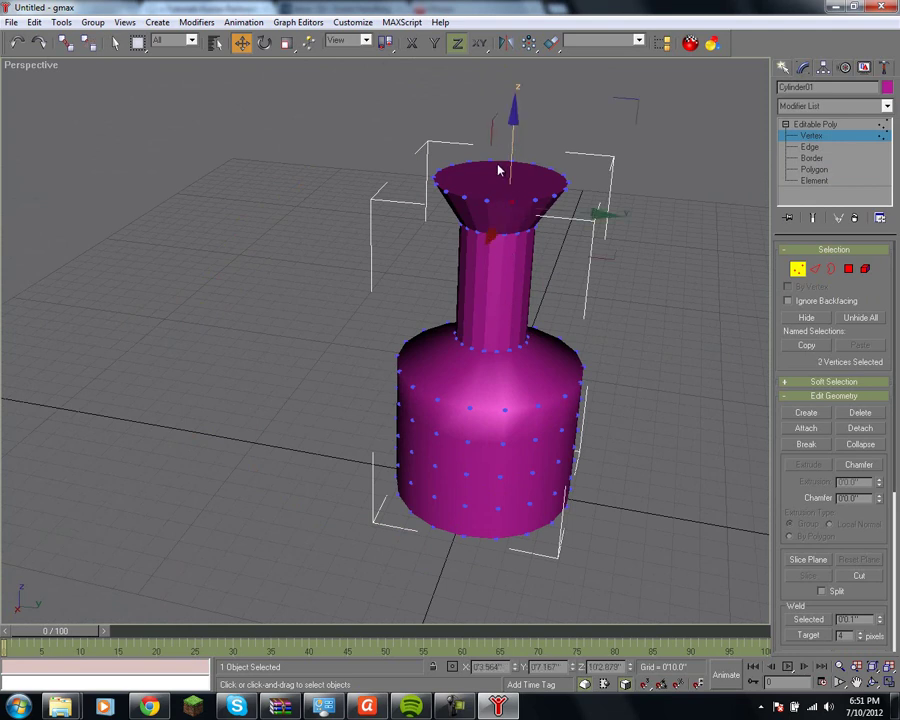
pyautogui.moveTo(513, 130); pyautogui.dragTo(503, 165)
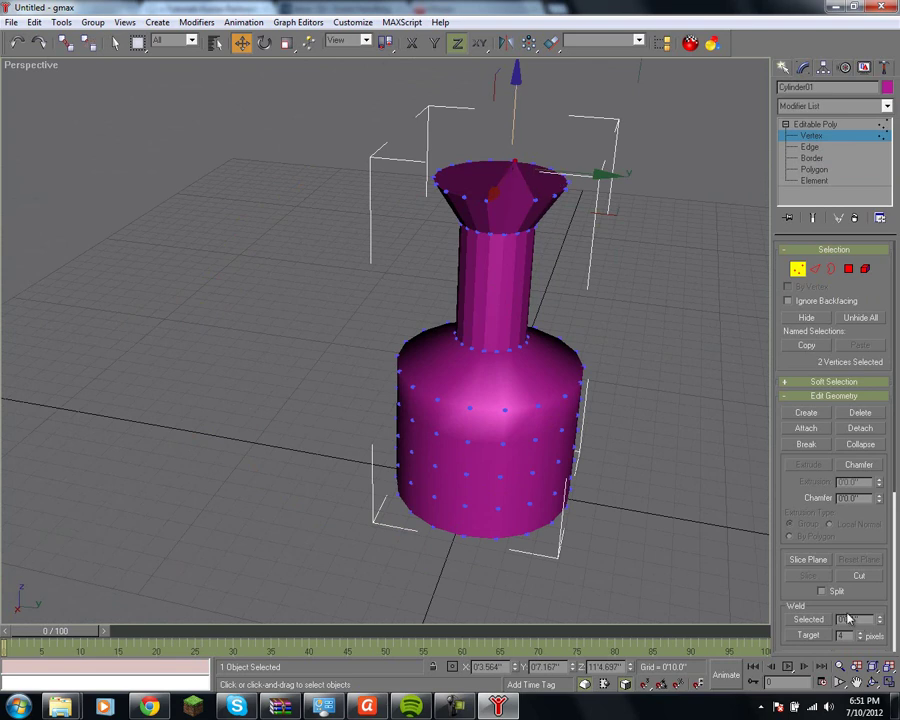
# Step: Pull the spike tip left along X to form a pointed pouring spout
pyautogui.click(872, 681)
pyautogui.moveTo(494, 311); pyautogui.dragTo(354, 271)
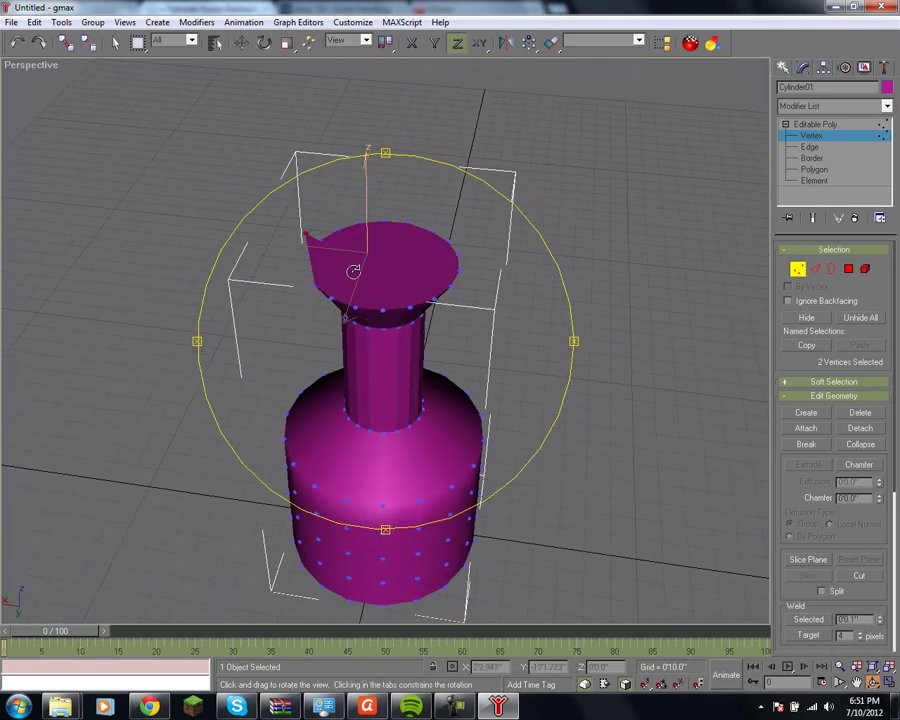
pyautogui.click(243, 42)
pyautogui.moveTo(284, 241); pyautogui.dragTo(238, 243)
pyautogui.click(608, 401)
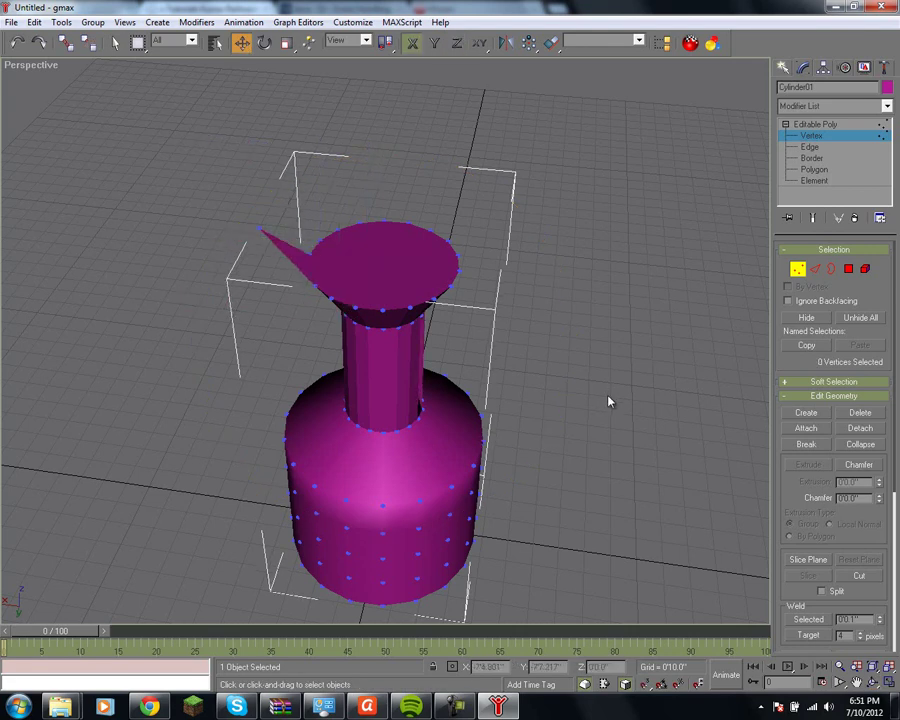
pyautogui.click(871, 683)
pyautogui.moveTo(482, 314); pyautogui.dragTo(666, 295)
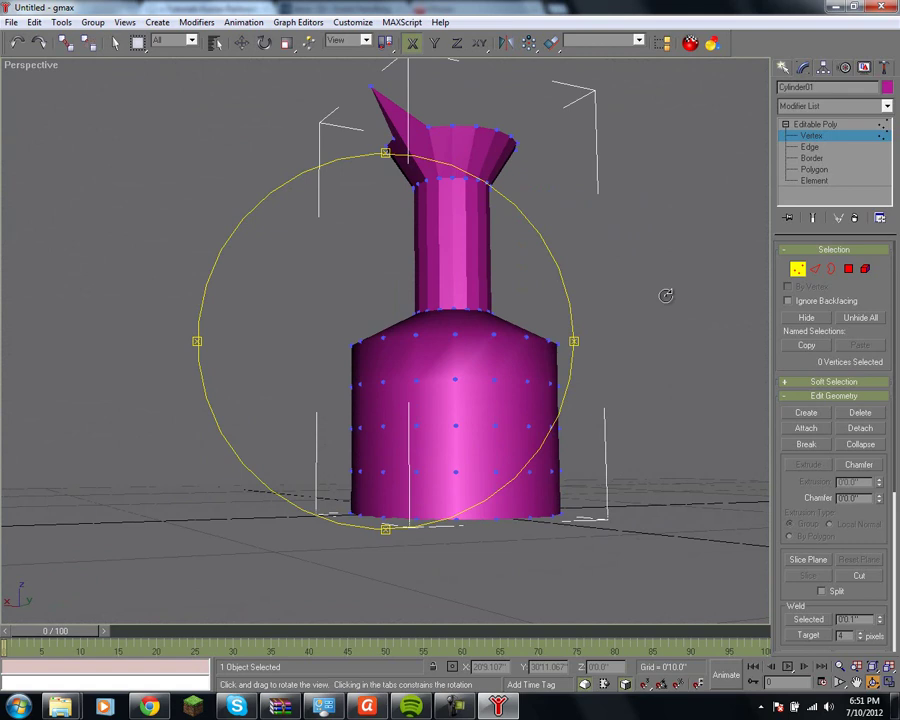
# Step: Extrude the 19 polygons around the bottle's bottom slightly to form a shallow base band
pyautogui.click(814, 170)
pyautogui.press('w')
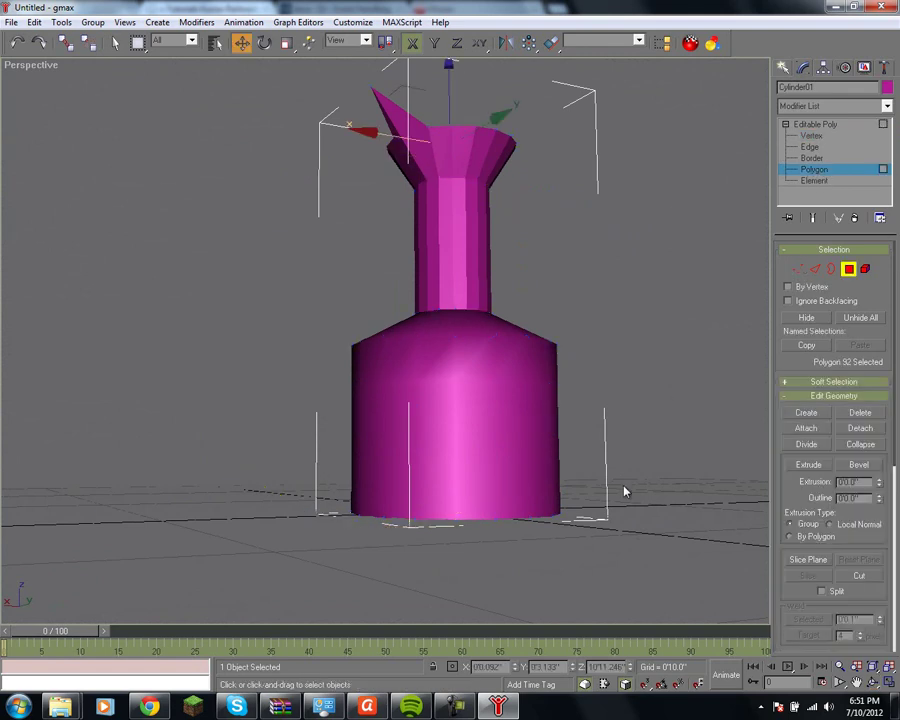
pyautogui.moveTo(293, 528); pyautogui.dragTo(298, 534)
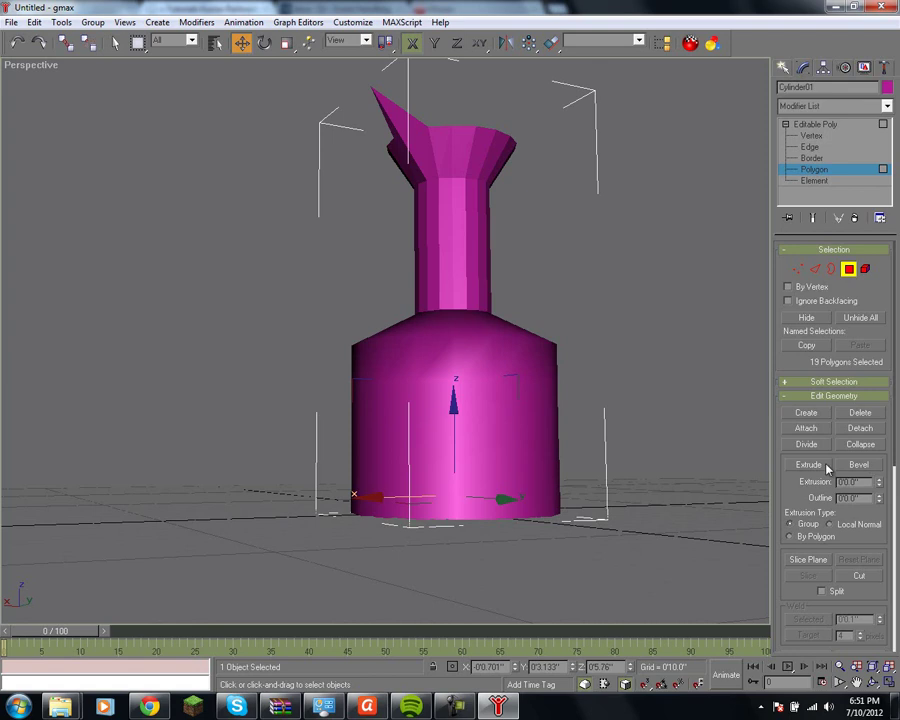
pyautogui.click(809, 465)
pyautogui.moveTo(881, 489); pyautogui.dragTo(868, 514)
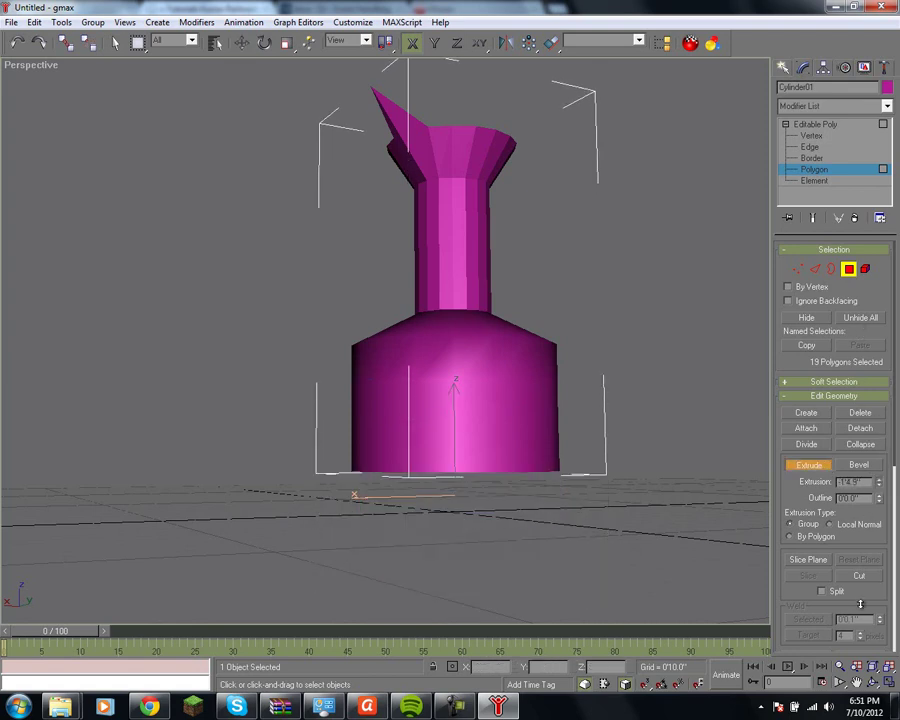
pyautogui.click(580, 424)
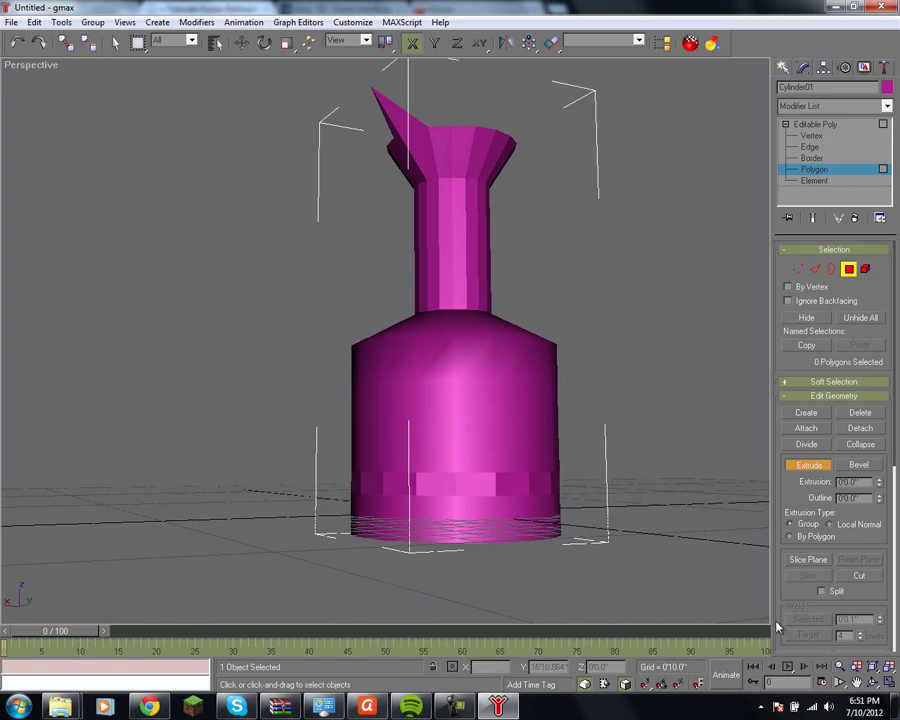
pyautogui.click(872, 683)
pyautogui.moveTo(442, 342); pyautogui.dragTo(746, 133)
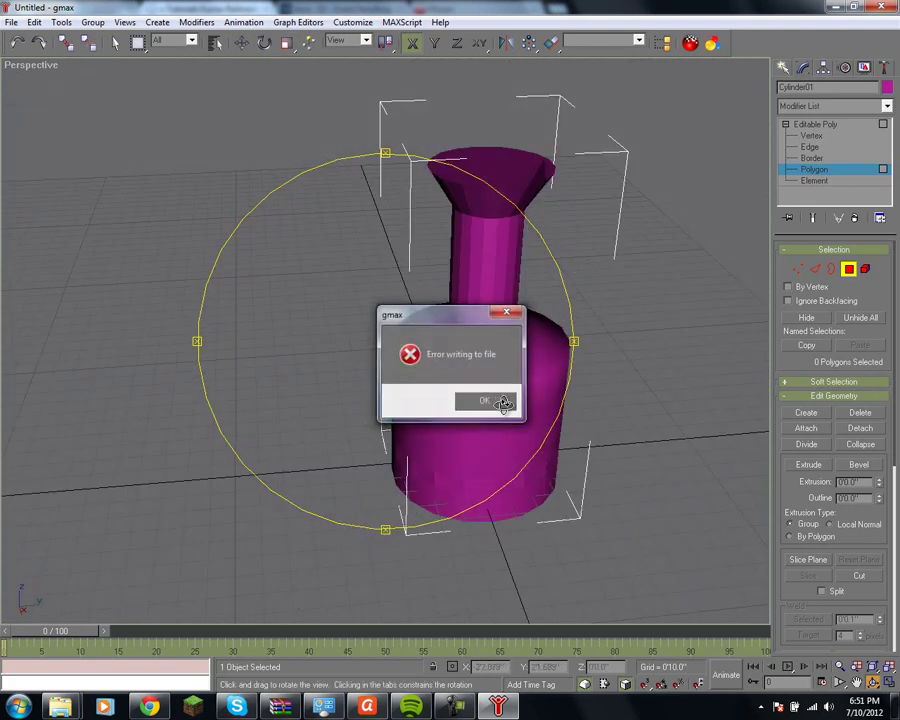
# Step: Reselect the vase and return to Polygon sub-object level
pyautogui.click(504, 402)
pyautogui.press('w')
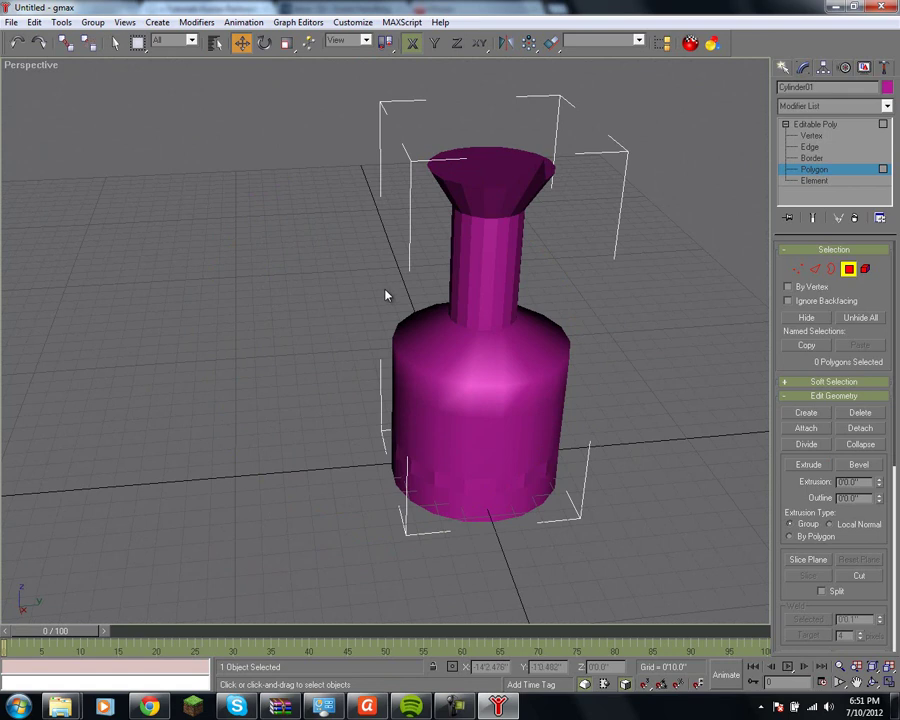
pyautogui.click(498, 357)
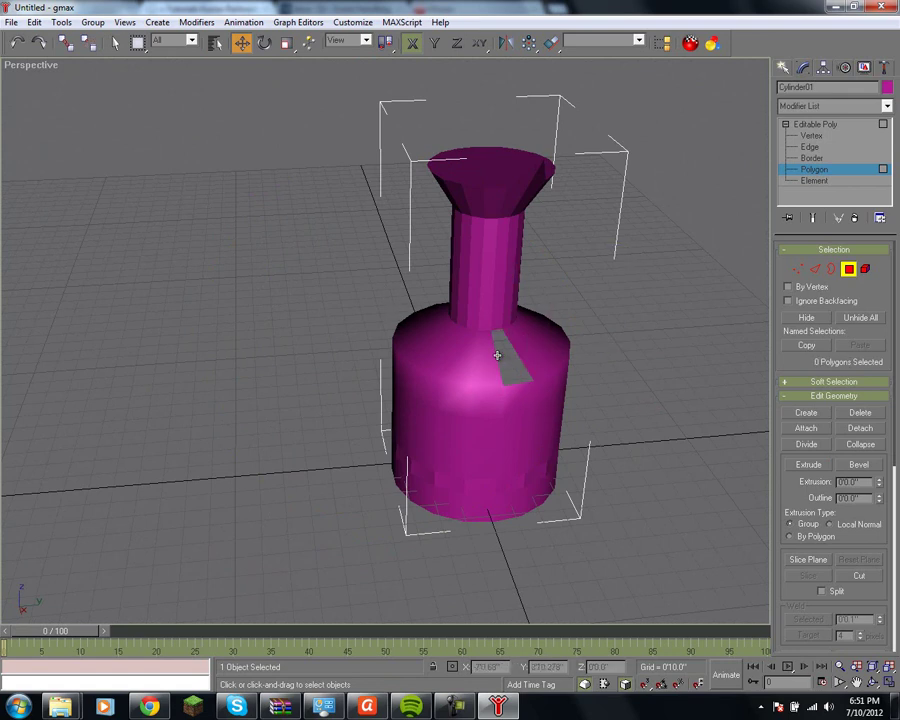
pyautogui.click(815, 125)
pyautogui.click(578, 355)
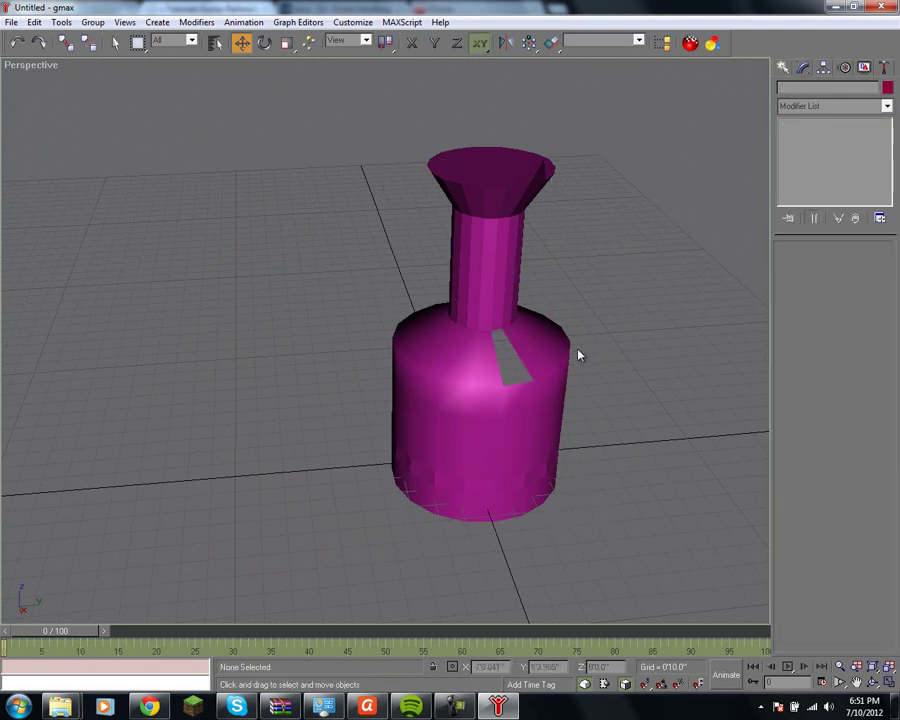
pyautogui.click(554, 351)
pyautogui.click(679, 358)
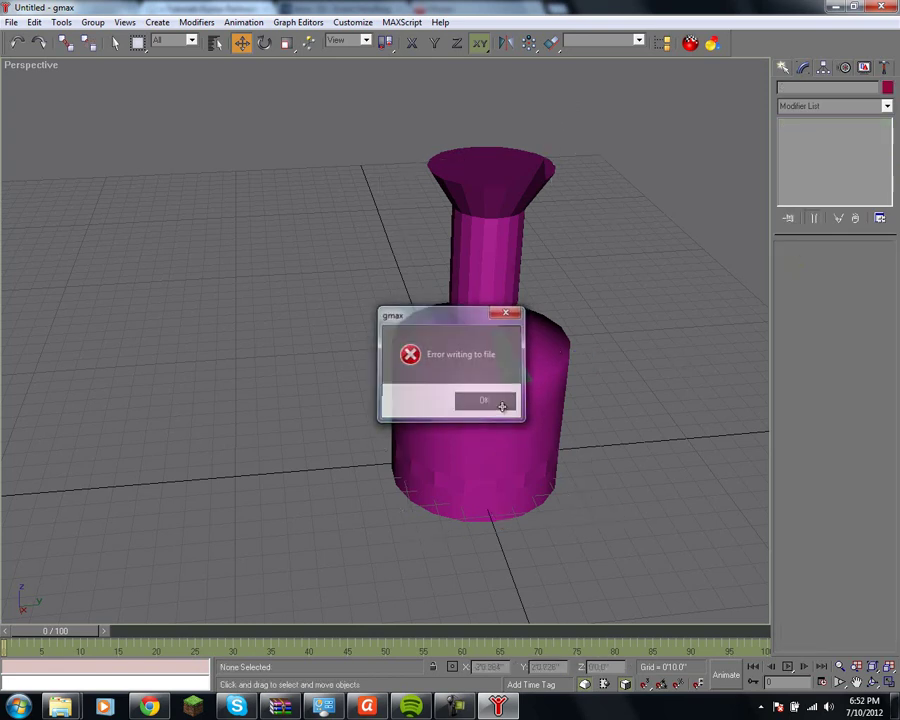
pyautogui.click(485, 400)
pyautogui.click(442, 345)
pyautogui.click(815, 170)
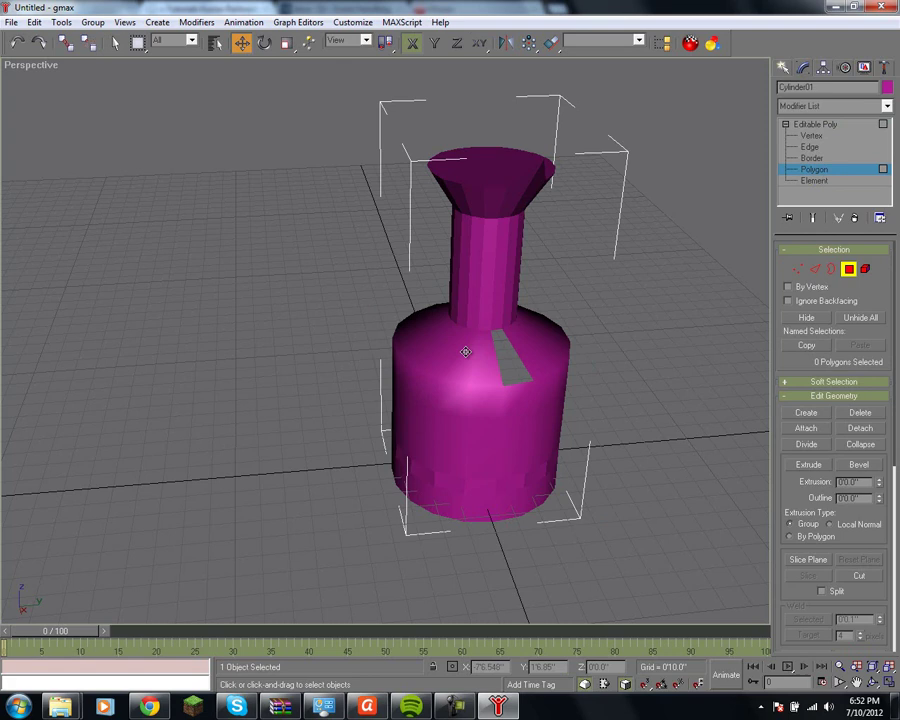
# Step: Delete faces on the vase's shoulder, left side and lower front to open holes
pyautogui.click(464, 350)
pyautogui.press('Delete')
pyautogui.click(427, 350)
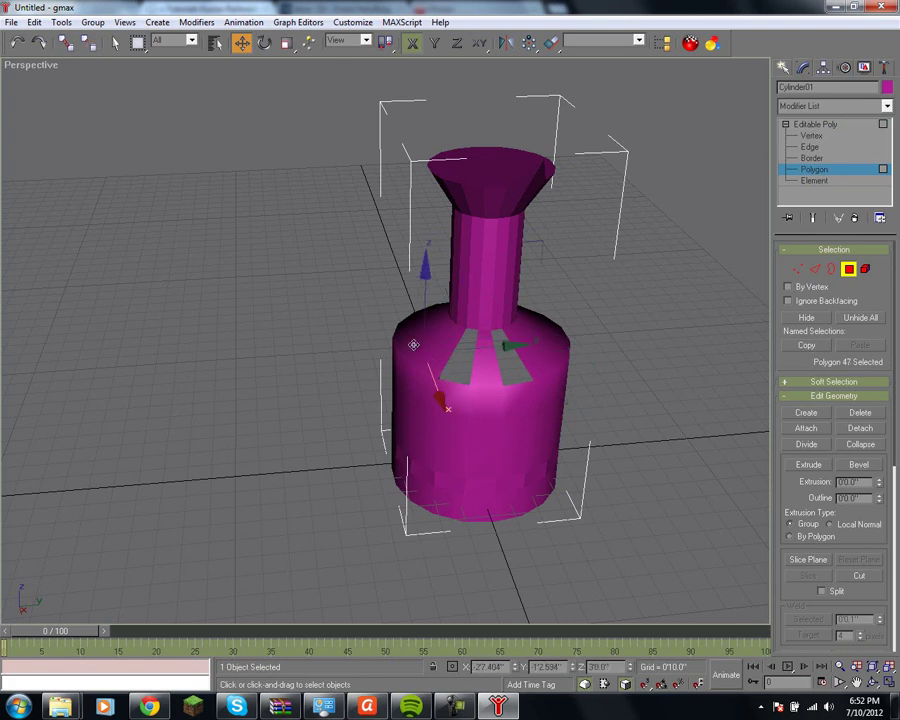
pyautogui.press('Delete')
pyautogui.click(407, 390)
pyautogui.press('Delete')
pyautogui.click(490, 450)
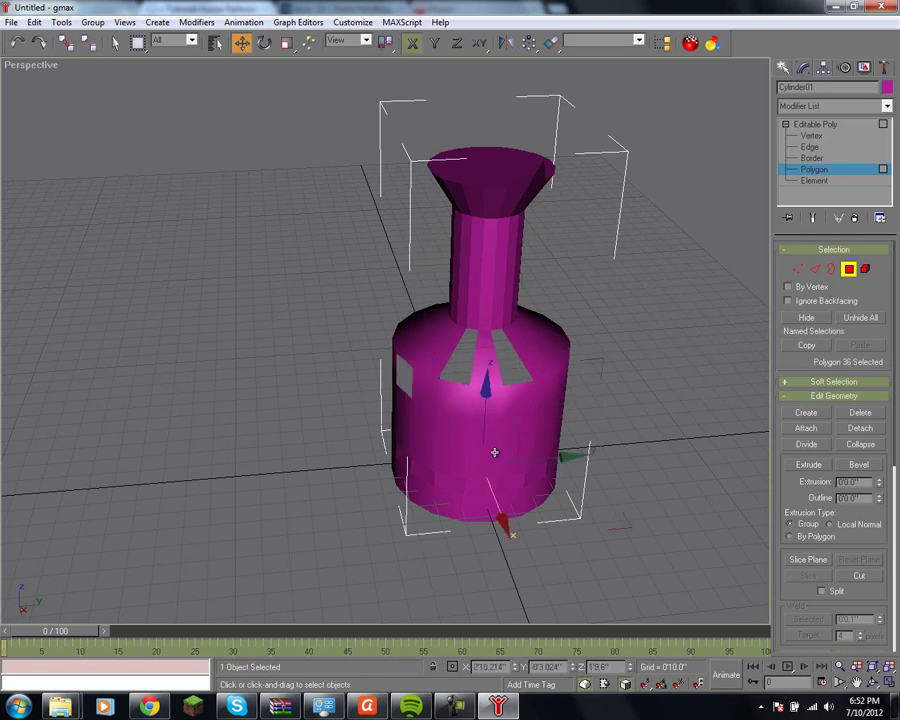
pyautogui.press('Delete')
pyautogui.click(490, 440)
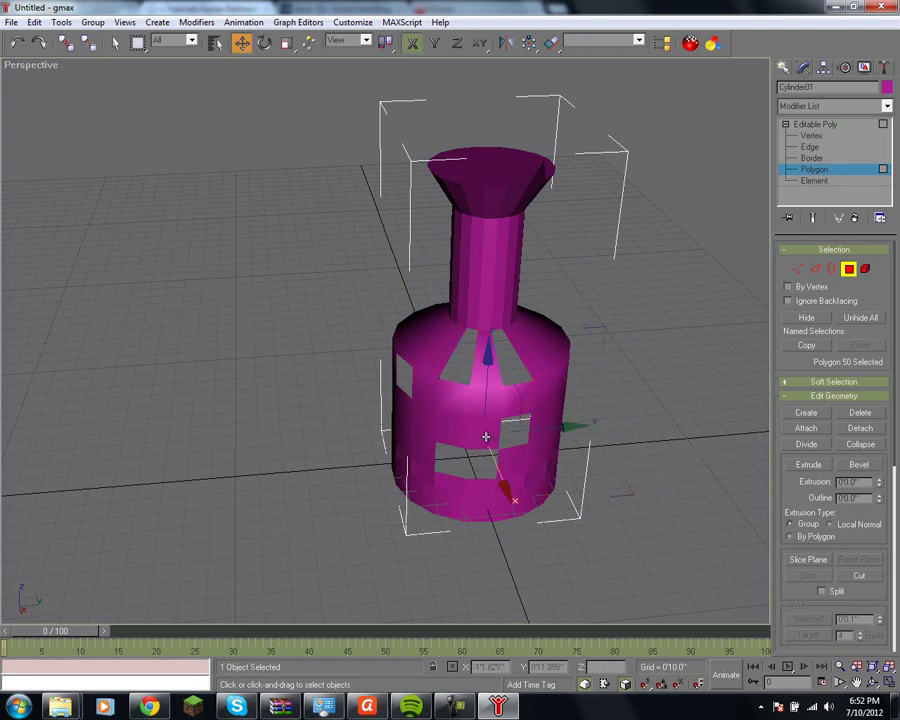
pyautogui.press('Delete')
pyautogui.click(488, 401)
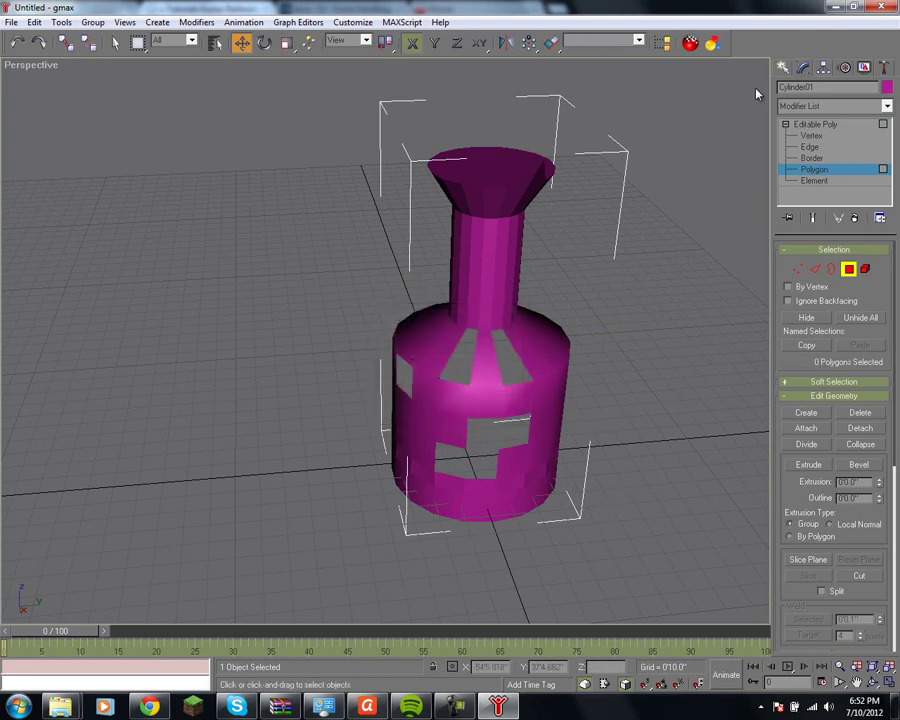
# Step: Delete the whole vase and draw an arc spline, Arc01, across the grid centre
pyautogui.click(795, 125)
pyautogui.press('Delete')
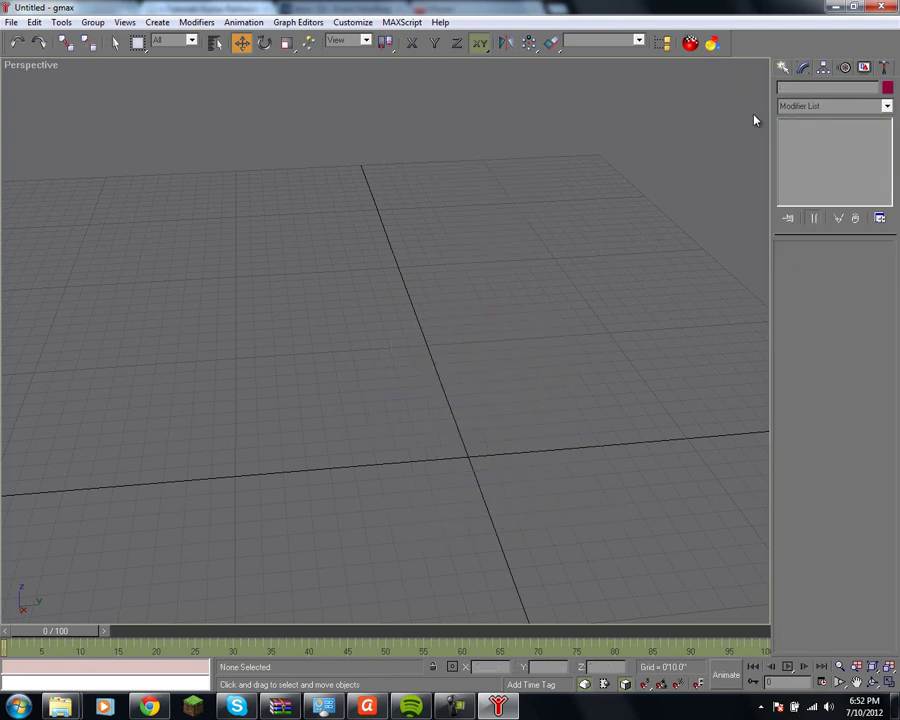
pyautogui.click(783, 67)
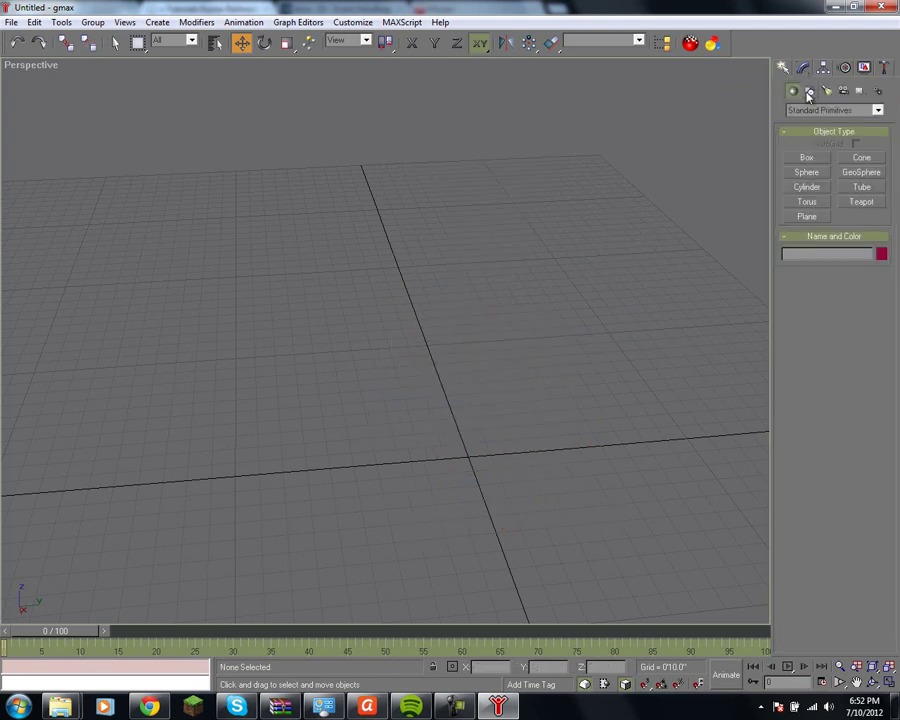
pyautogui.click(810, 92)
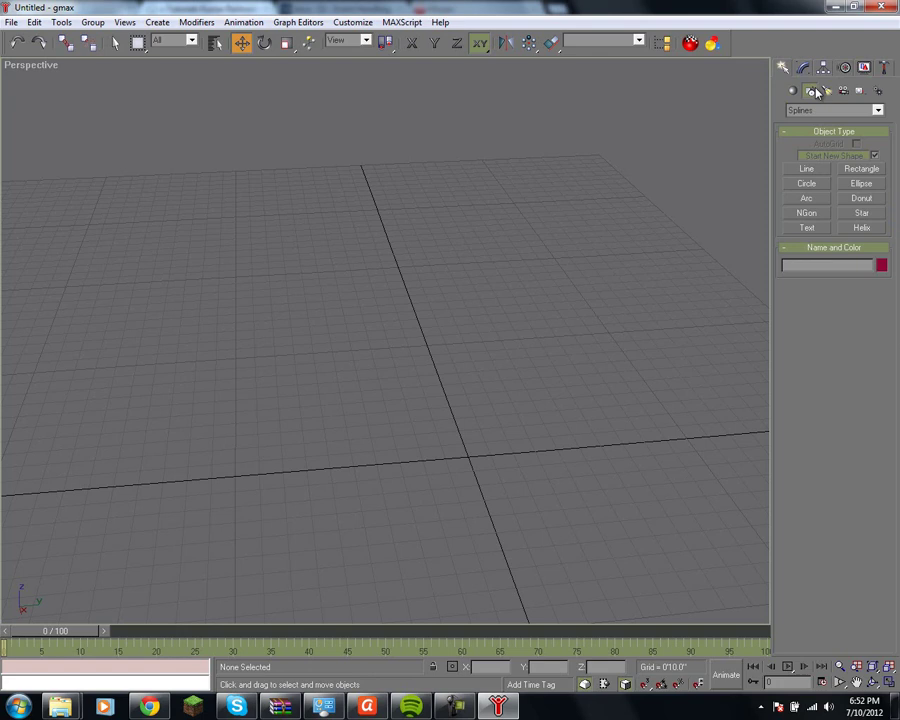
pyautogui.click(485, 401)
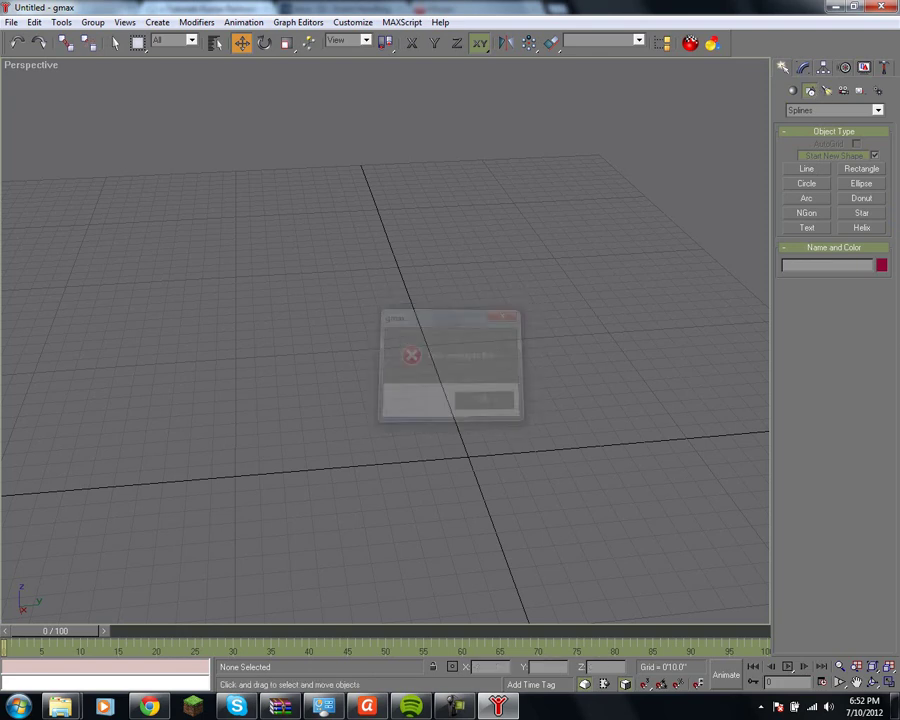
pyautogui.click(822, 200)
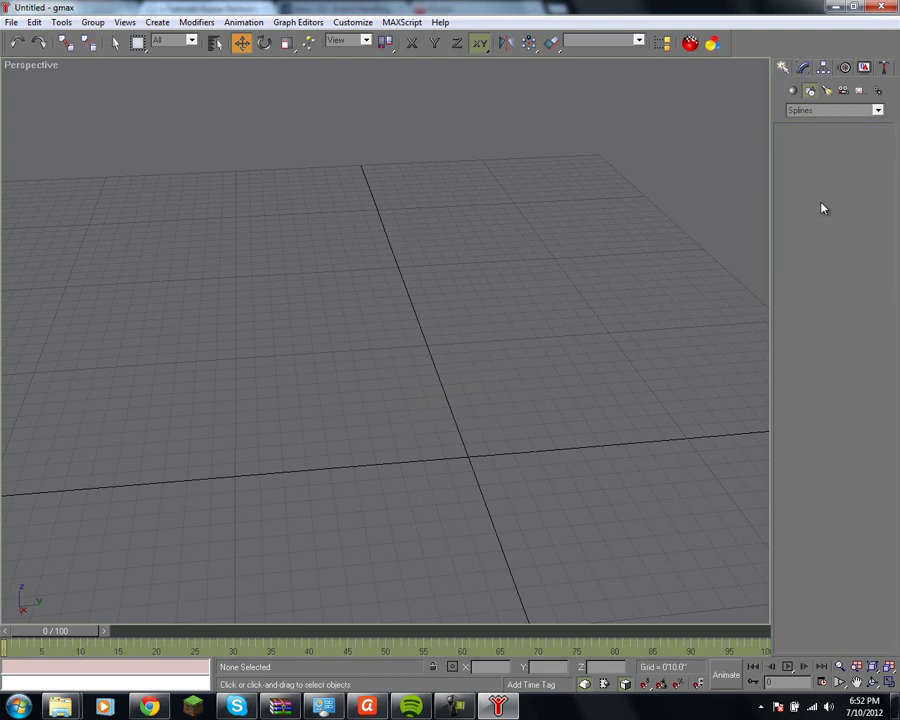
pyautogui.moveTo(306, 398); pyautogui.dragTo(549, 330)
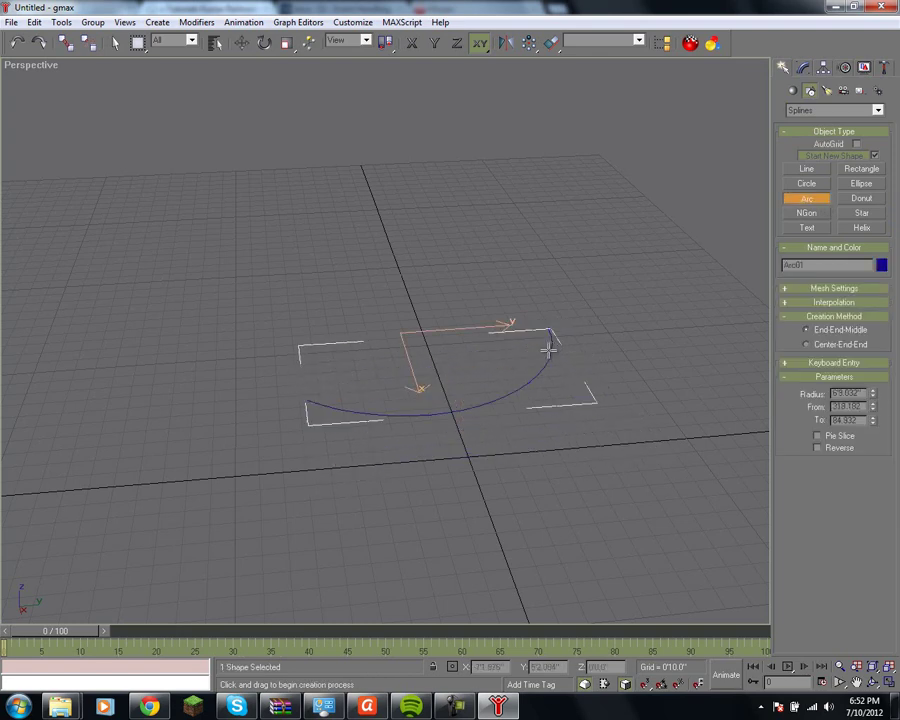
# Step: Apply an Extrude modifier to Arc01 from the Modify panel's Modifier List
pyautogui.click(483, 400)
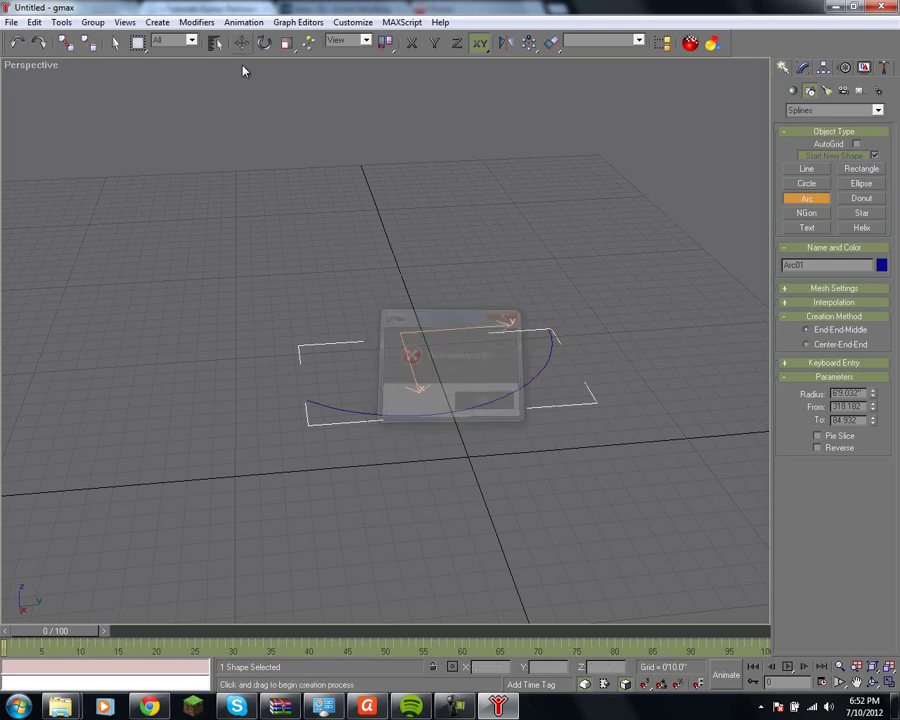
pyautogui.click(241, 43)
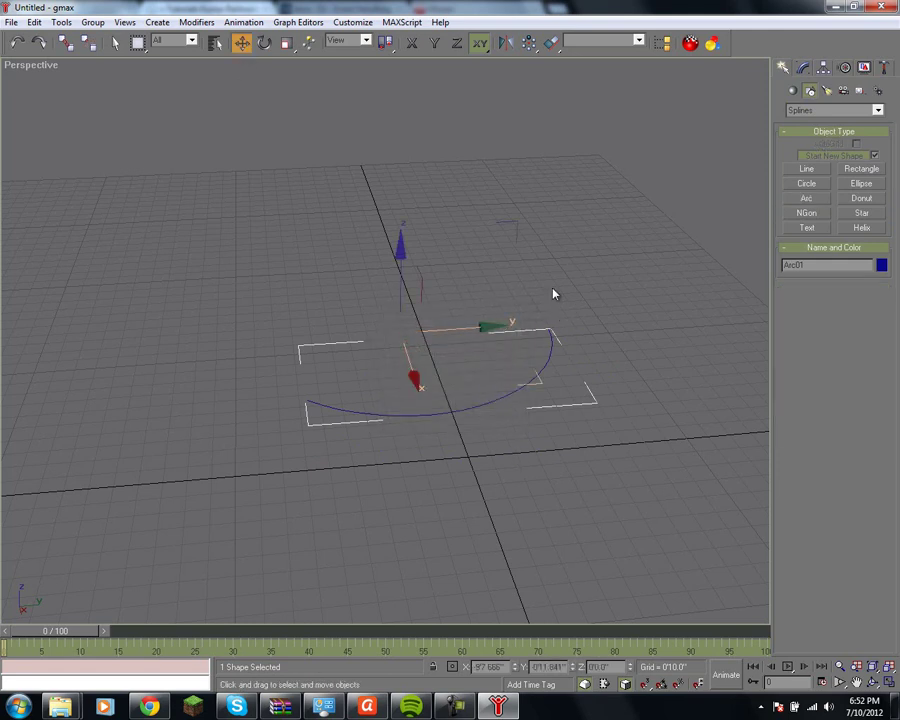
pyautogui.click(803, 68)
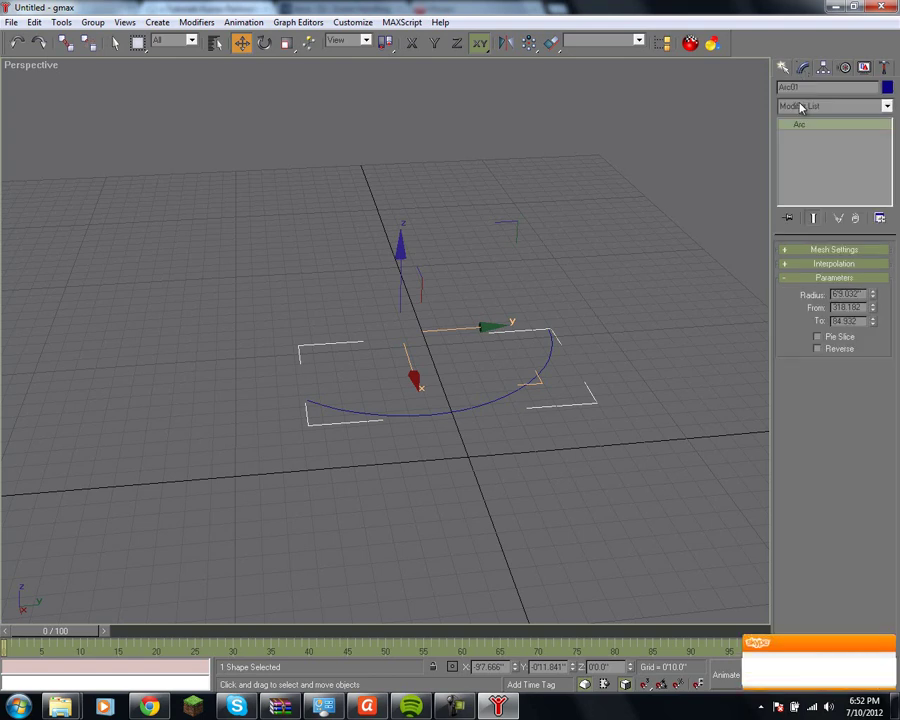
pyautogui.click(803, 106)
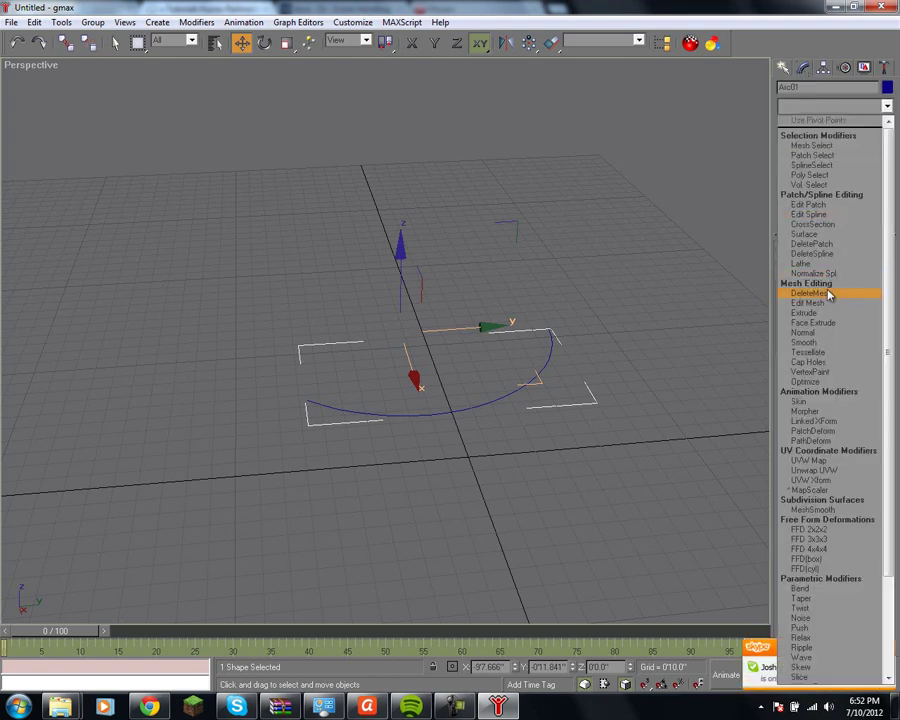
pyautogui.scroll(-3, 815, 536)
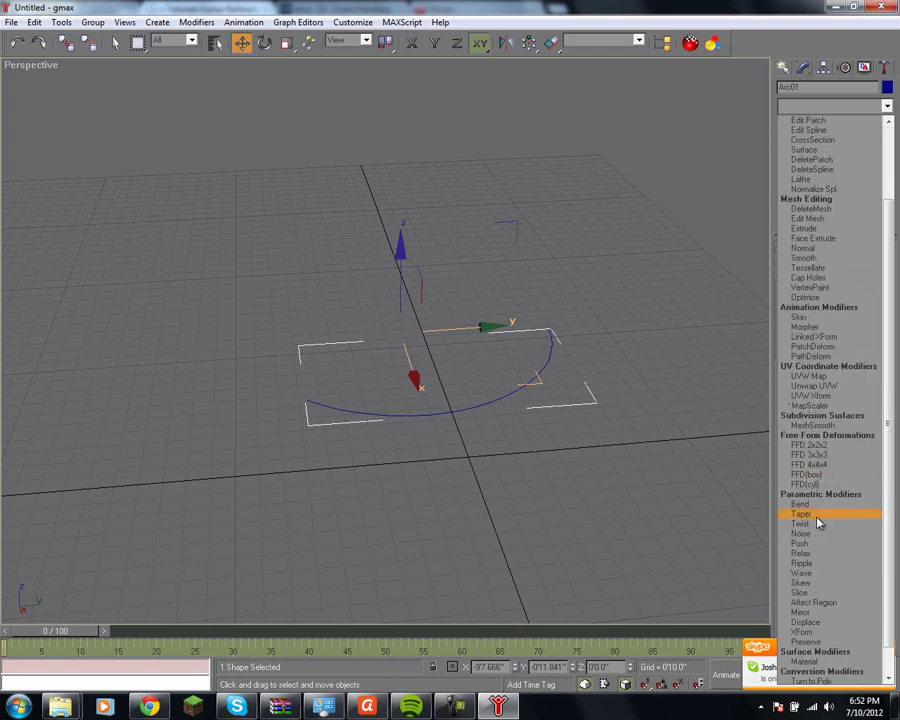
pyautogui.click(805, 229)
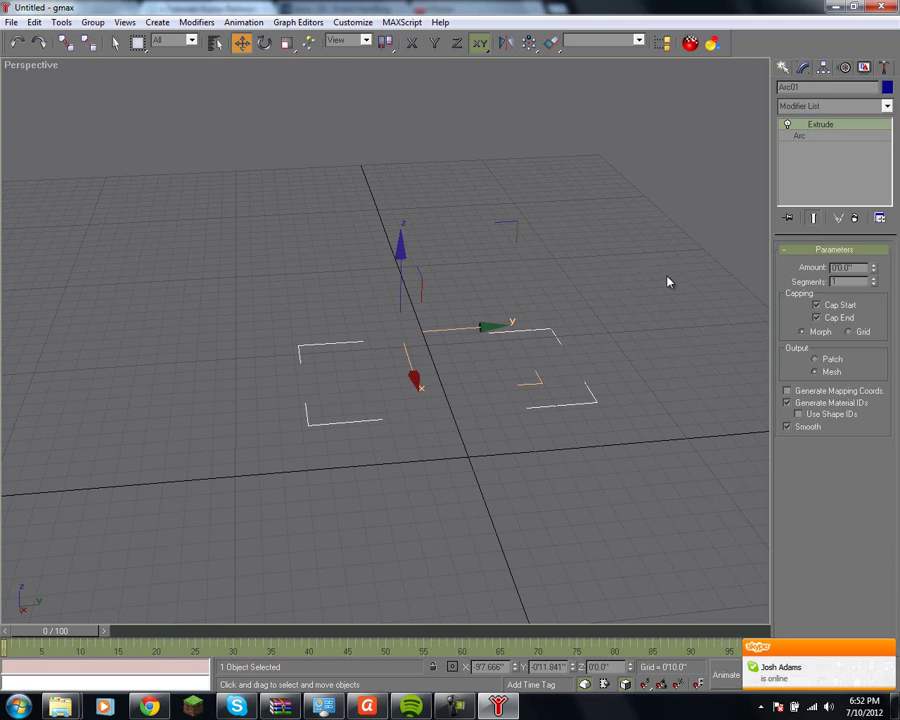
# Step: Raise Arc01's Extrude Amount to make the arc a tall curved wall
pyautogui.moveTo(874, 268); pyautogui.dragTo(888, 104)
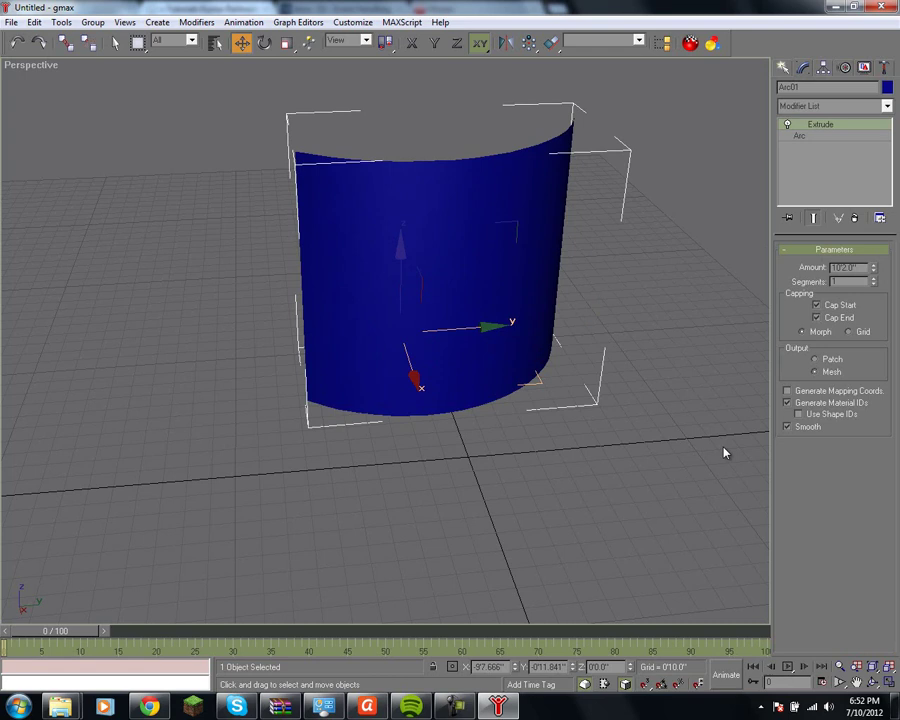
pyautogui.click(876, 683)
pyautogui.moveTo(454, 340)
pyautogui.mouseDown()
pyautogui.moveTo(496, 328)
pyautogui.moveTo(661, 354)
pyautogui.moveTo(649, 335)
pyautogui.moveTo(400, 317)
pyautogui.moveTo(403, 289)
pyautogui.moveTo(488, 295)
pyautogui.moveTo(500, 325)
pyautogui.moveTo(470, 348)
pyautogui.moveTo(424, 318)
pyautogui.moveTo(436, 305)
pyautogui.moveTo(448, 316)
pyautogui.mouseUp()
pyautogui.click(241, 42)
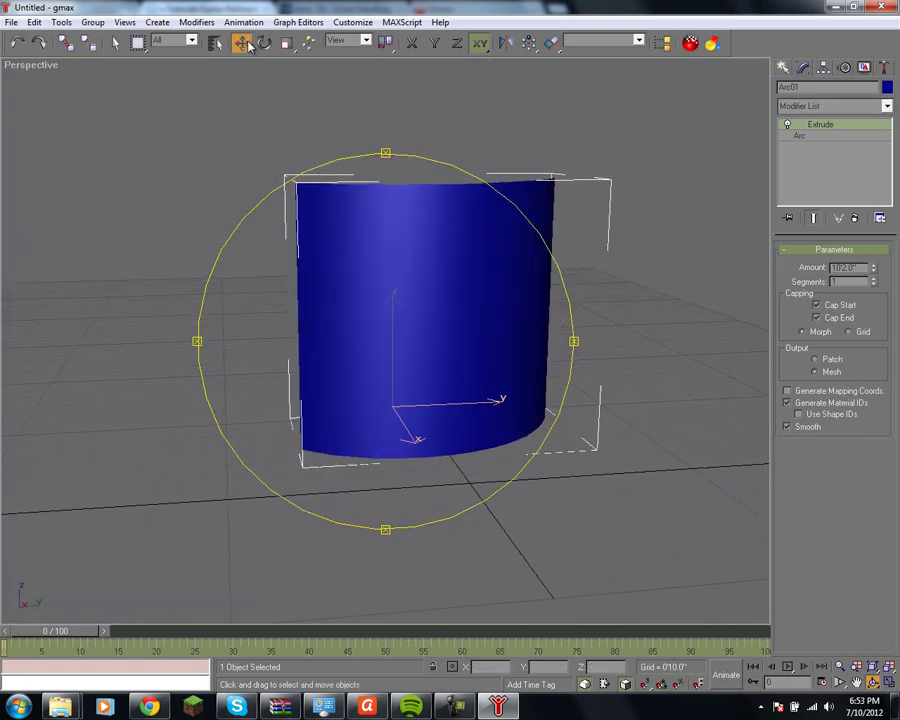
# Step: Convert the curved wall to an Editable Poly through the right-click menu
pyautogui.rightClick(376, 318)
pyautogui.moveTo(460, 426)
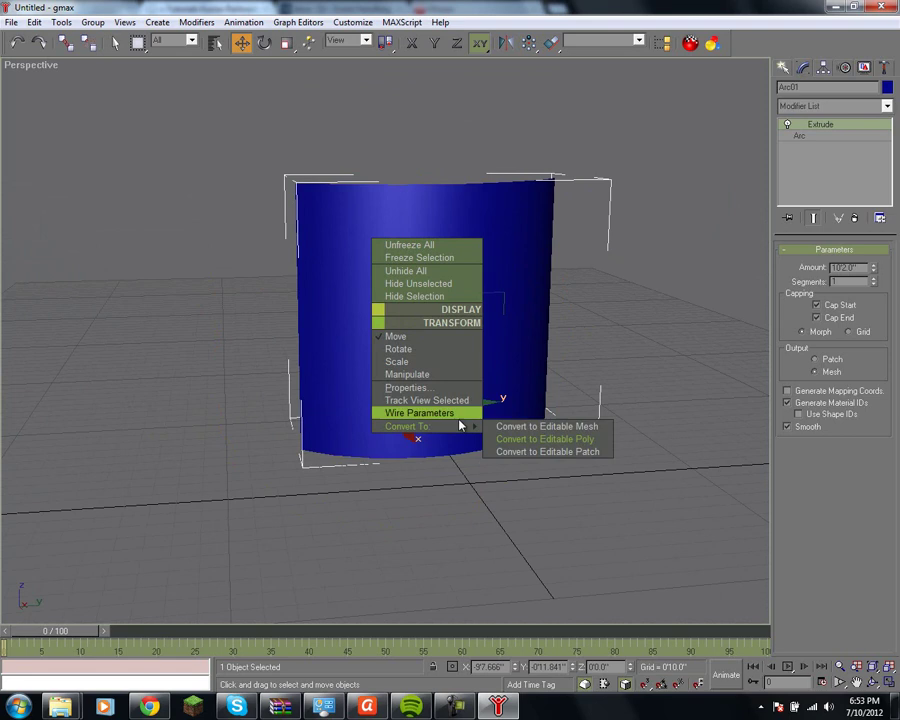
pyautogui.click(540, 439)
# Step: At Vertex level, select the vertices along the wall's left edge
pyautogui.click(786, 125)
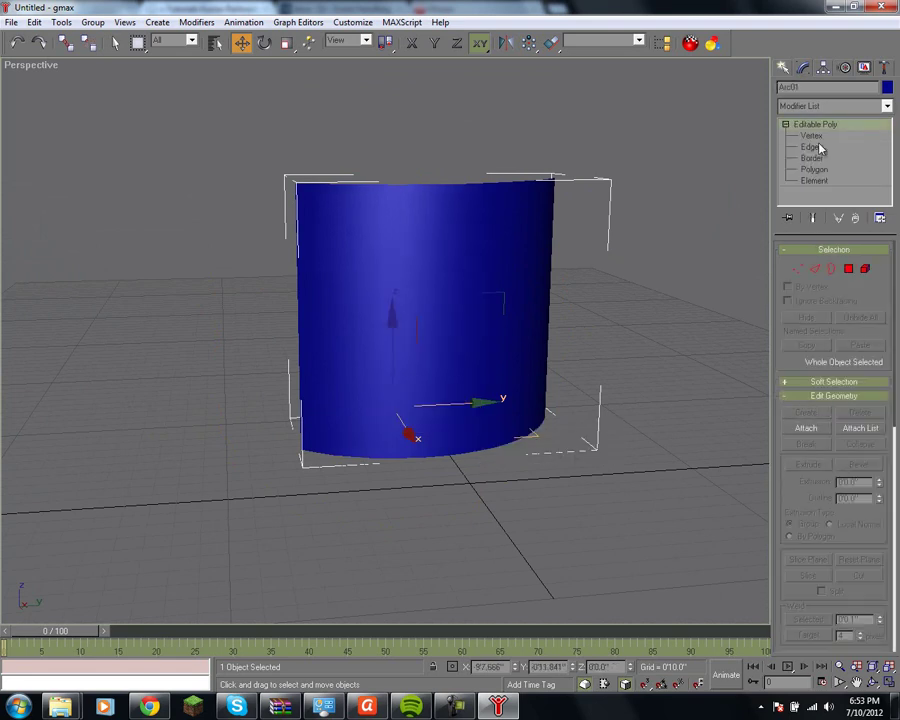
pyautogui.click(816, 137)
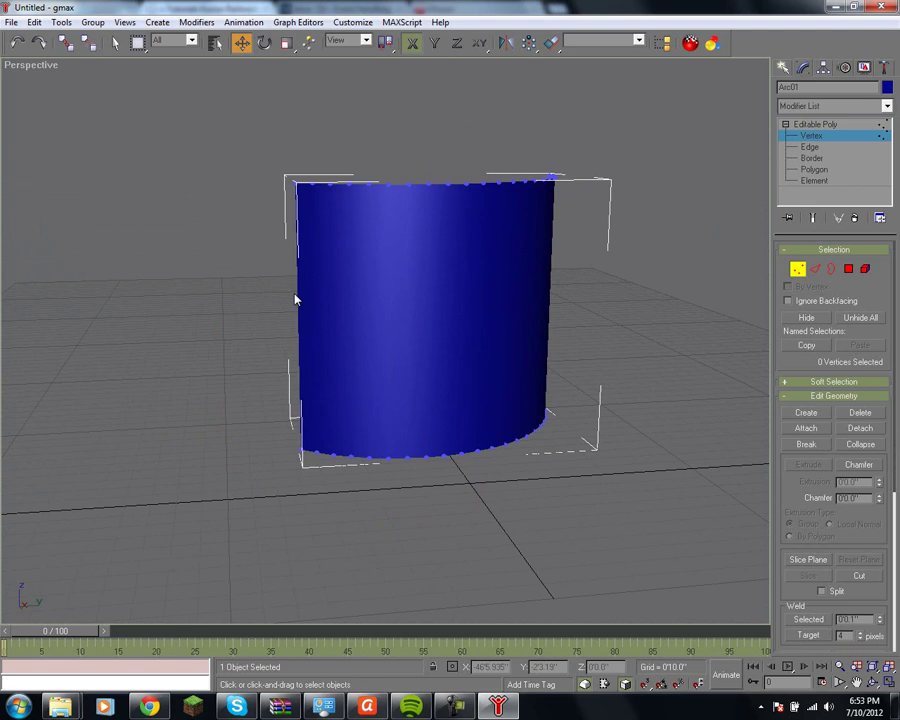
pyautogui.moveTo(288, 156); pyautogui.dragTo(308, 464)
pyautogui.click(484, 402)
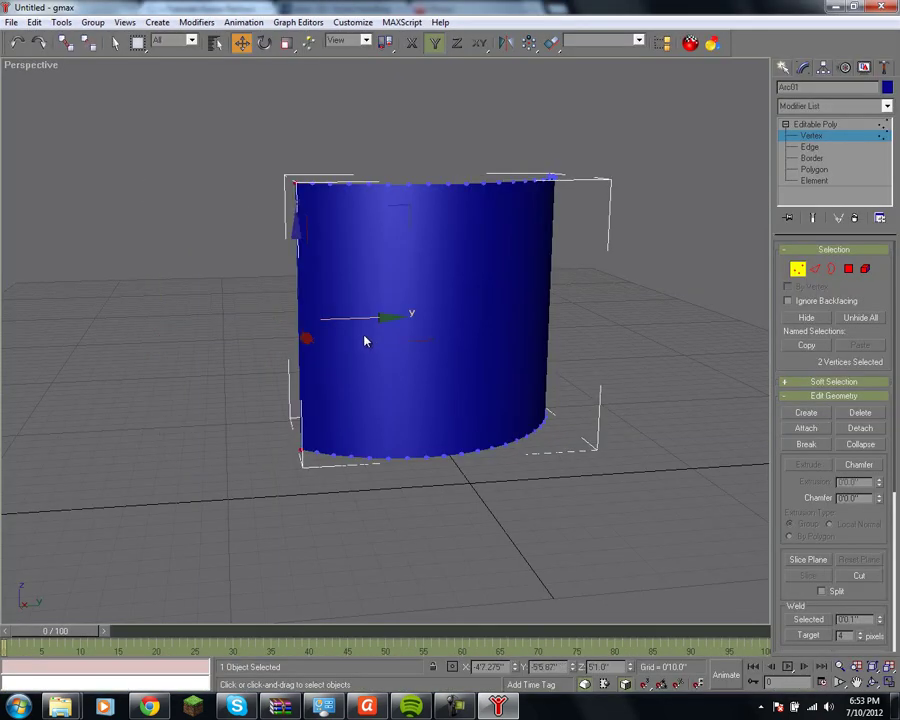
# Step: Shift-clone the left edge vertices to stretch a new flat section out to the left
pyautogui.keyDown('shift'); pyautogui.moveTo(381, 317); pyautogui.dragTo(292, 318); pyautogui.keyUp('shift')
pyautogui.click(494, 402)
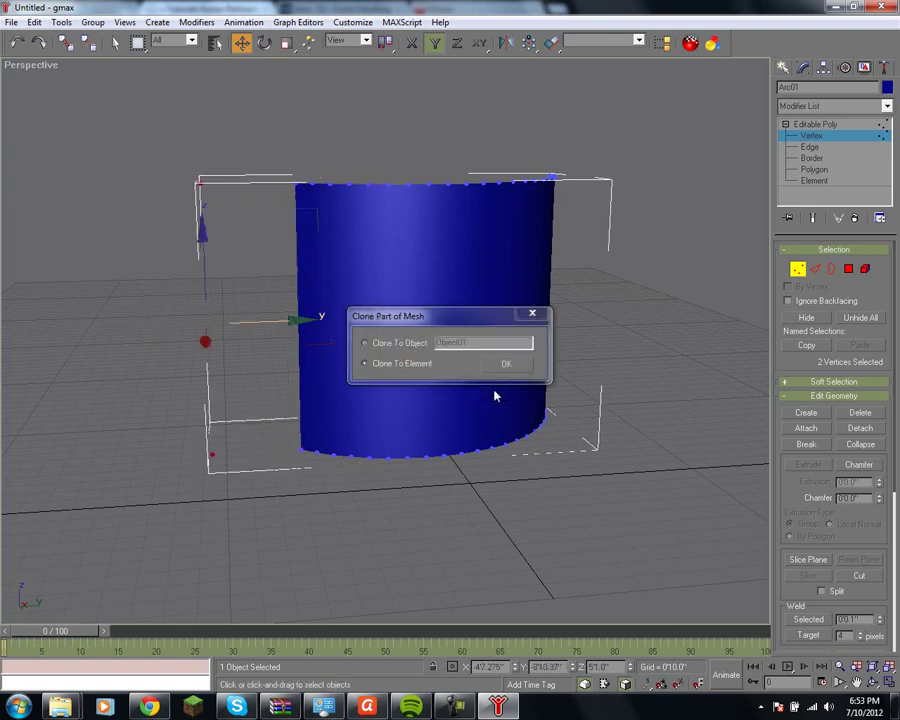
pyautogui.click(519, 366)
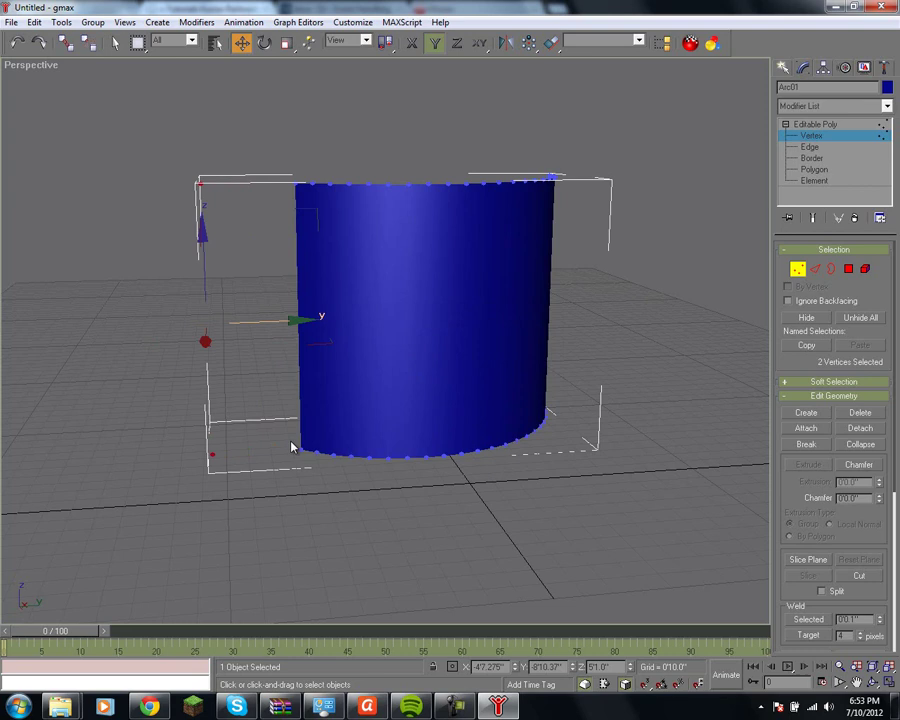
pyautogui.click(320, 475)
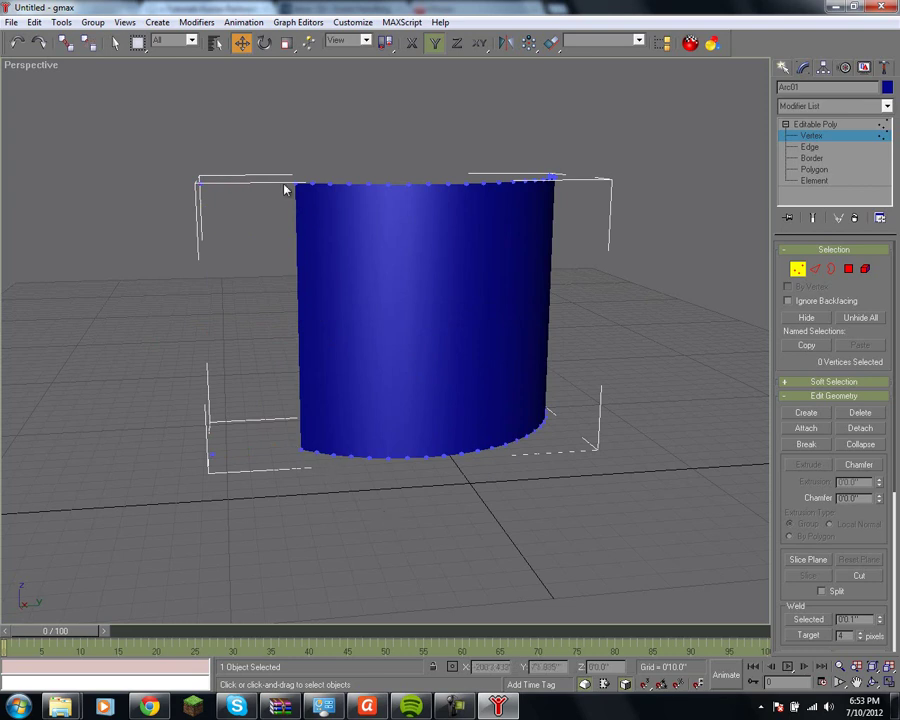
pyautogui.moveTo(308, 467); pyautogui.dragTo(309, 466)
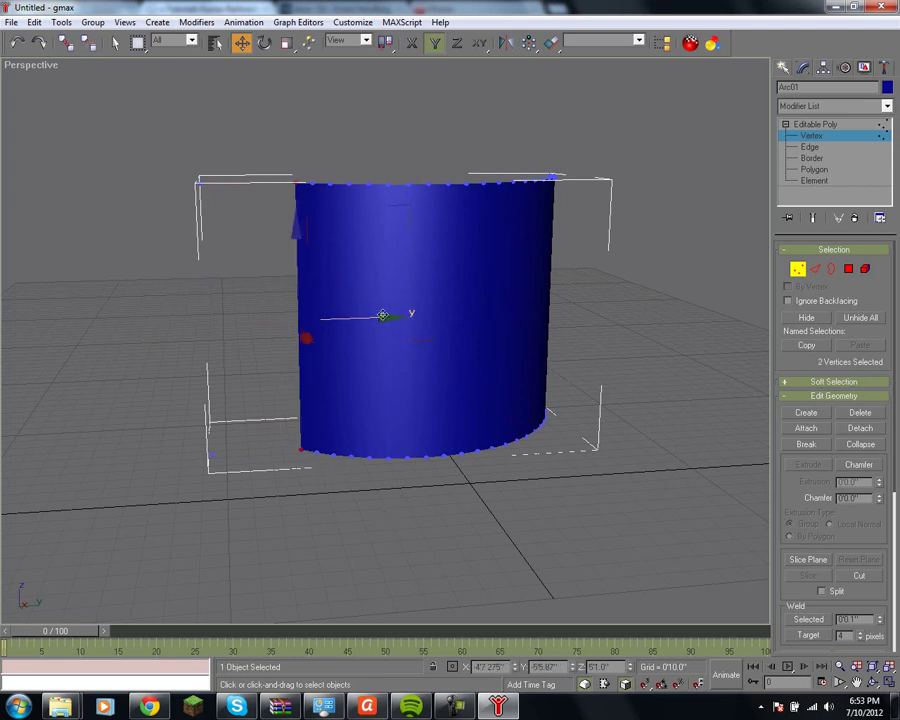
pyautogui.moveTo(383, 316); pyautogui.dragTo(241, 374)
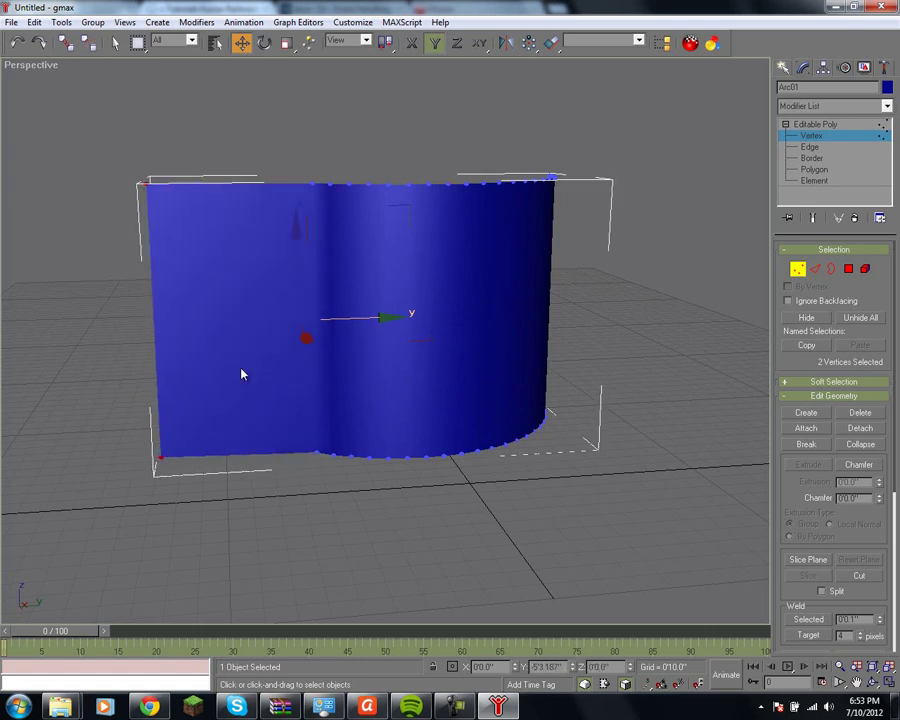
# Step: Raise the seam's top vertex into a peak and lift its bottom vertex into a V-notch
pyautogui.click(323, 194)
pyautogui.moveTo(320, 125); pyautogui.dragTo(322, 70)
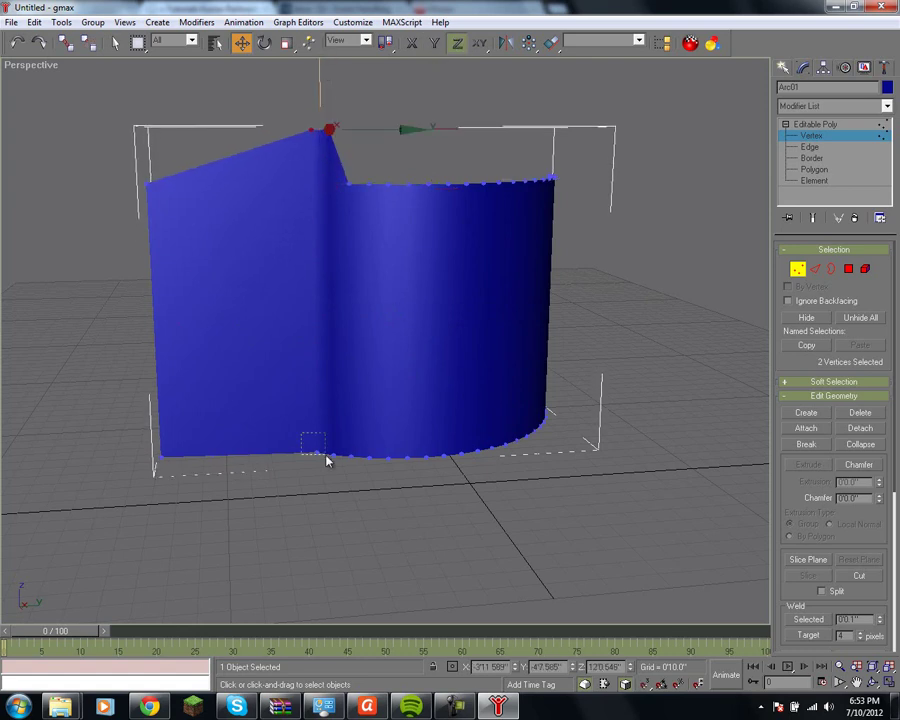
pyautogui.moveTo(336, 475); pyautogui.dragTo(340, 481)
pyautogui.moveTo(334, 393); pyautogui.dragTo(334, 330)
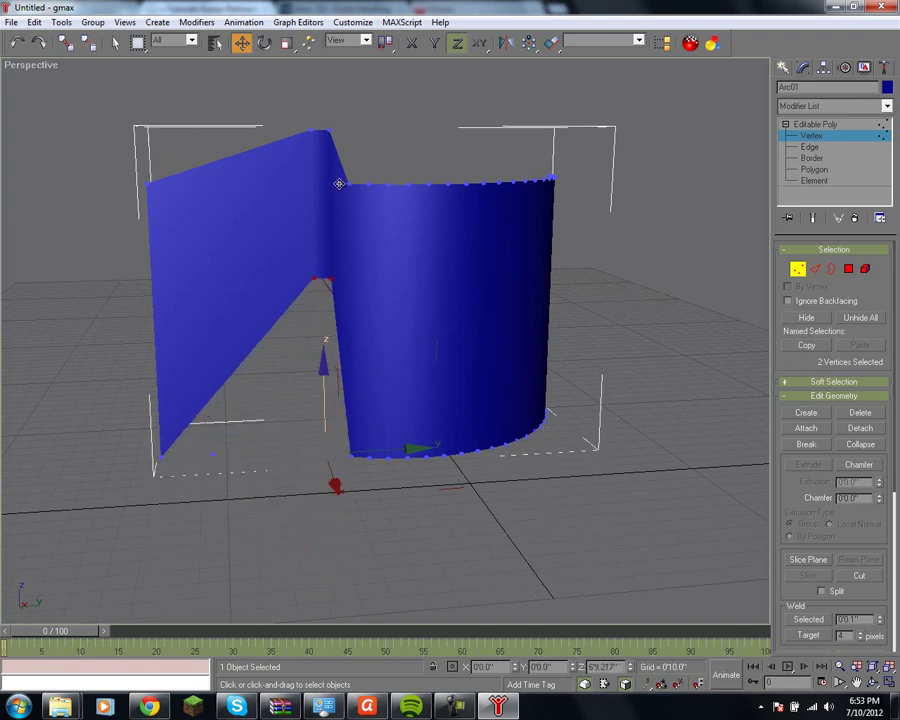